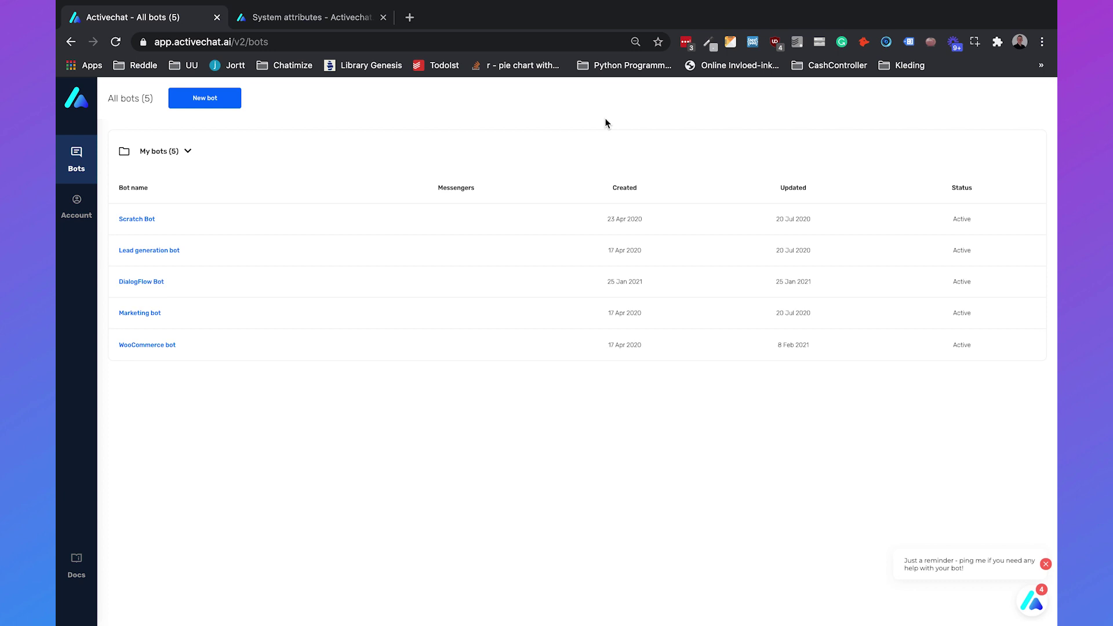
Create an English bot from scratch named 'Telegram Bot' and view its intents.
{"action": "left_click", "coordinate": [215, 99]}
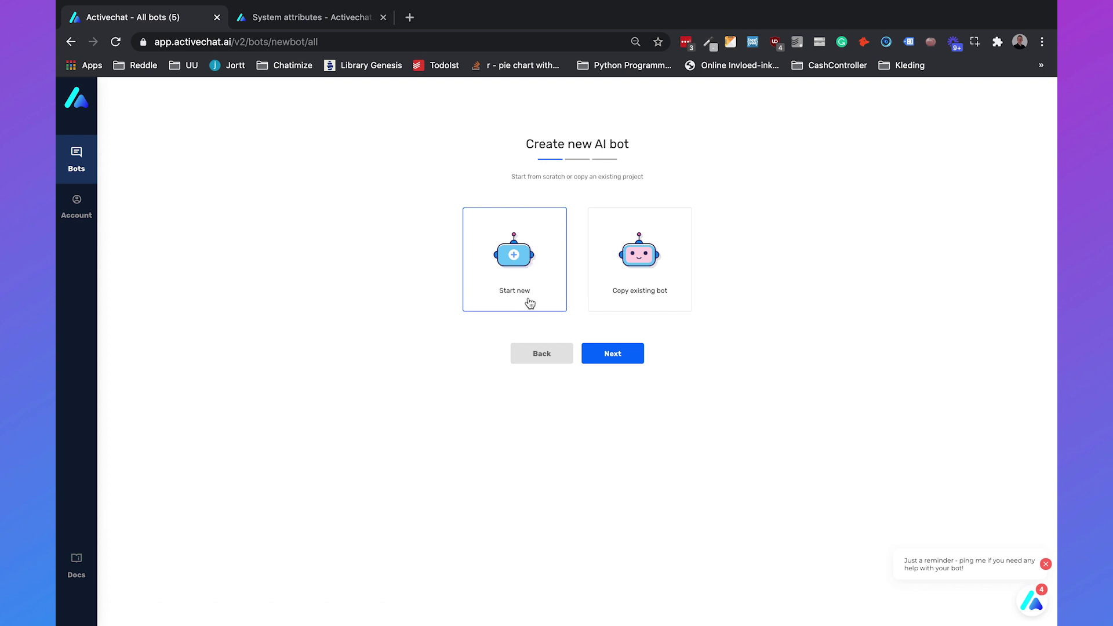
{"action": "left_click", "coordinate": [611, 354]}
{"action": "triple_click", "coordinate": [570, 285]}
{"action": "type", "text": "Telegram Bot"}
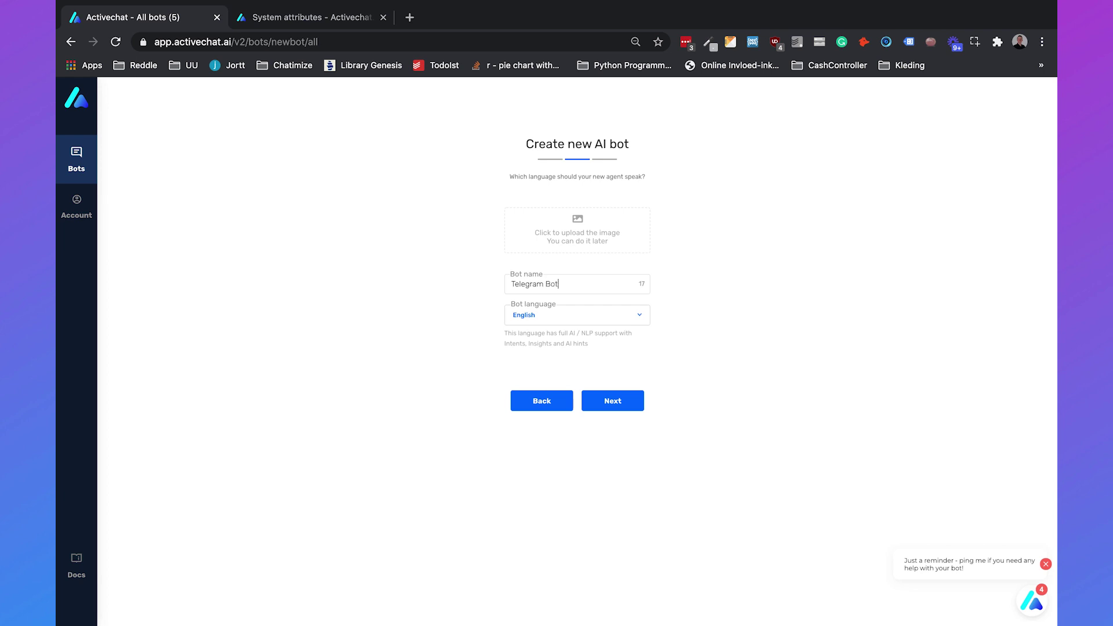
{"action": "left_click", "coordinate": [624, 412]}
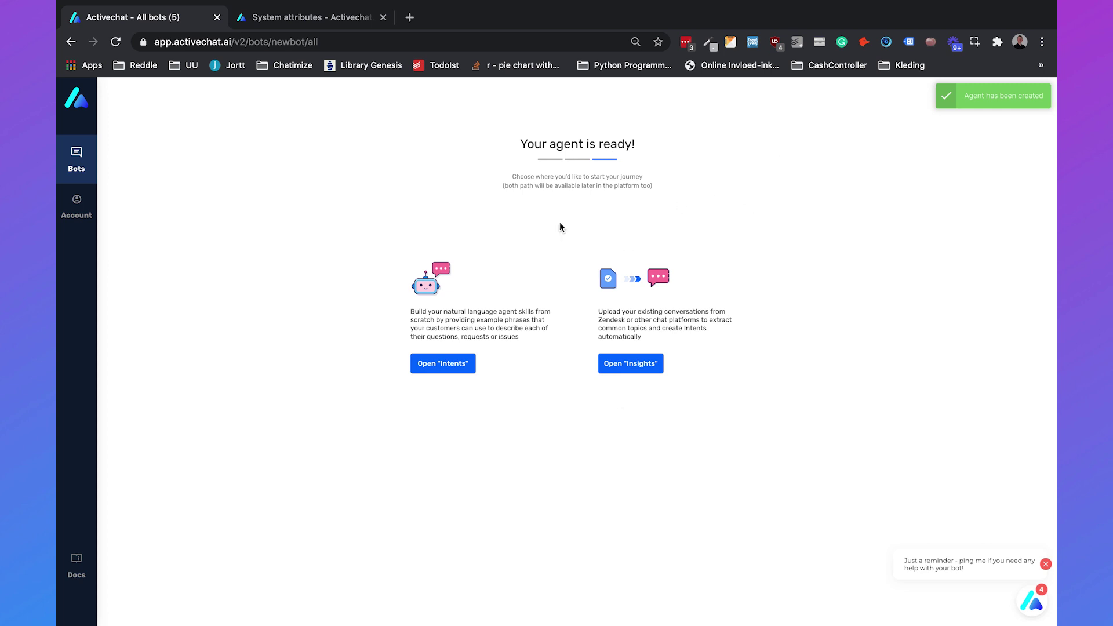
{"action": "left_click", "coordinate": [457, 366]}
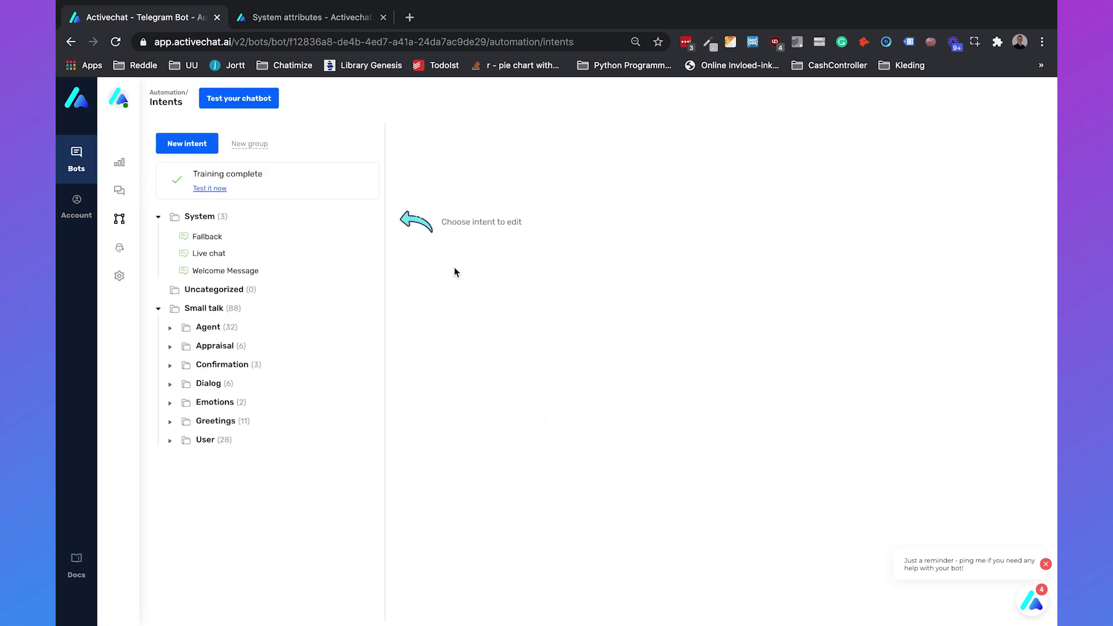
Go to Automation > Skills to show the bot's start skill flow.
{"action": "mouse_move", "coordinate": [122, 255]}
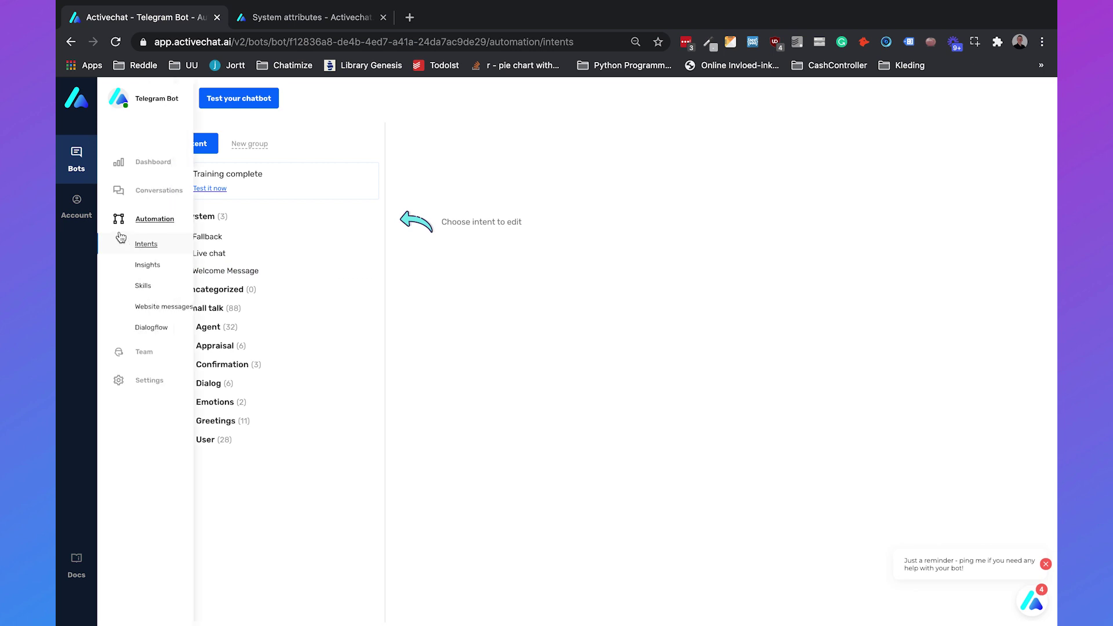
{"action": "left_click", "coordinate": [157, 285]}
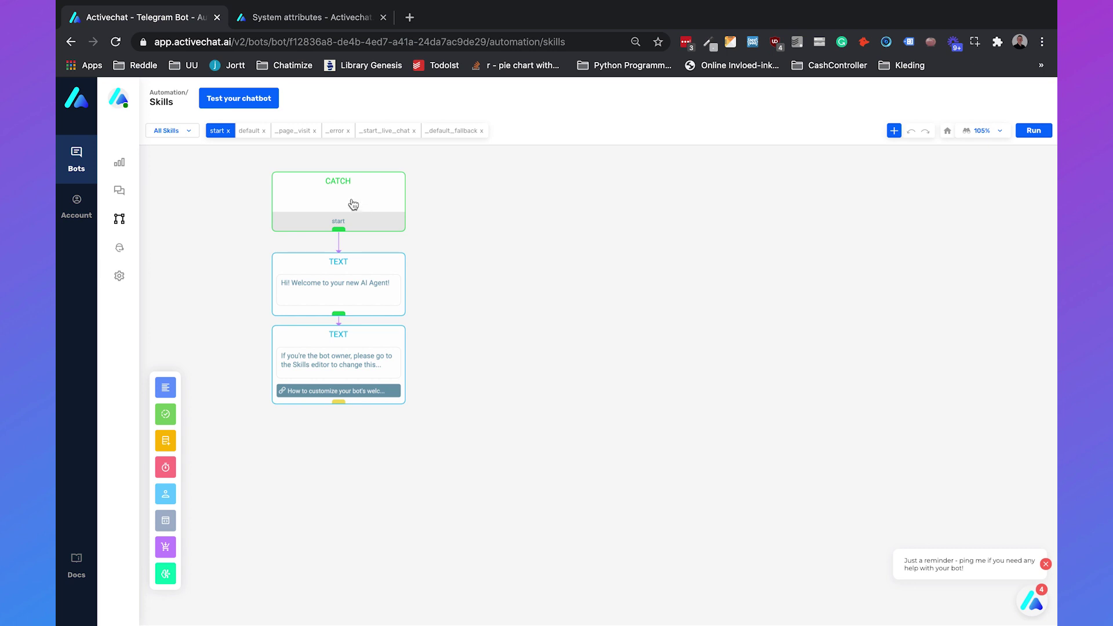
Delete the third TEXT node, leaving the CATCH block and one greeting message.
{"action": "left_click", "coordinate": [248, 132]}
{"action": "left_click_drag", "start_coordinate": [209, 231], "coordinate": [279, 251]}
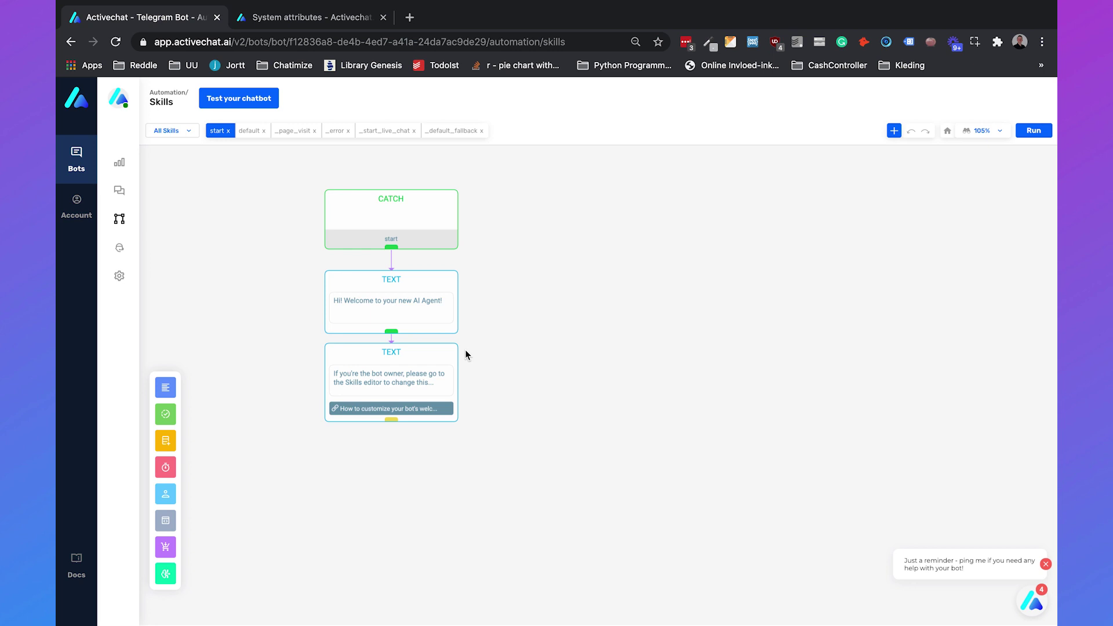
{"action": "left_click", "coordinate": [435, 359]}
{"action": "right_click", "coordinate": [435, 358]}
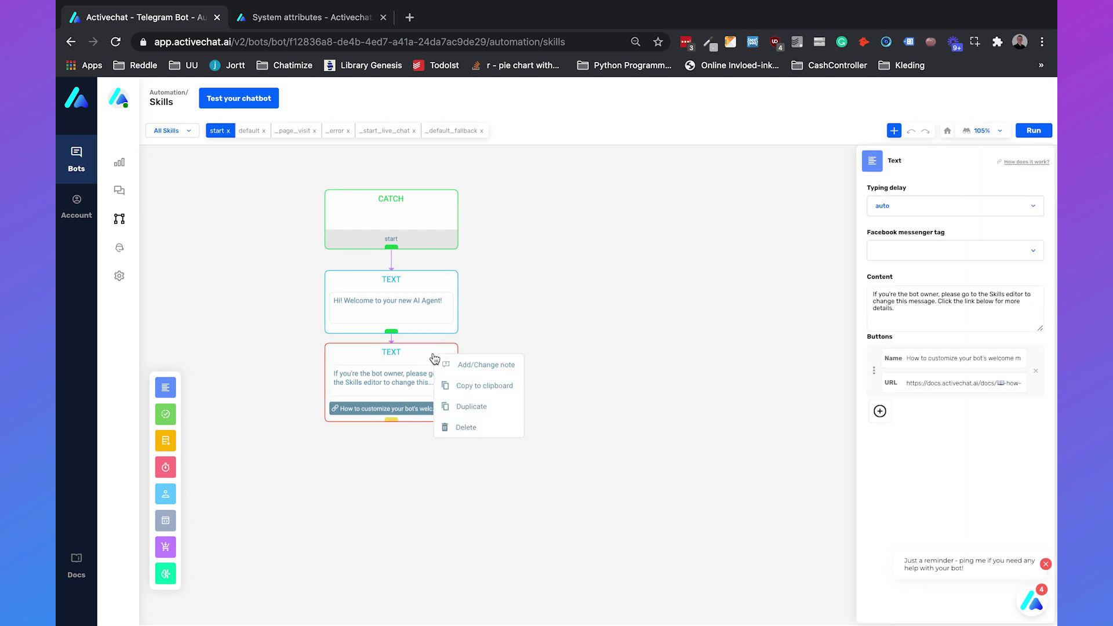
{"action": "left_click", "coordinate": [468, 427]}
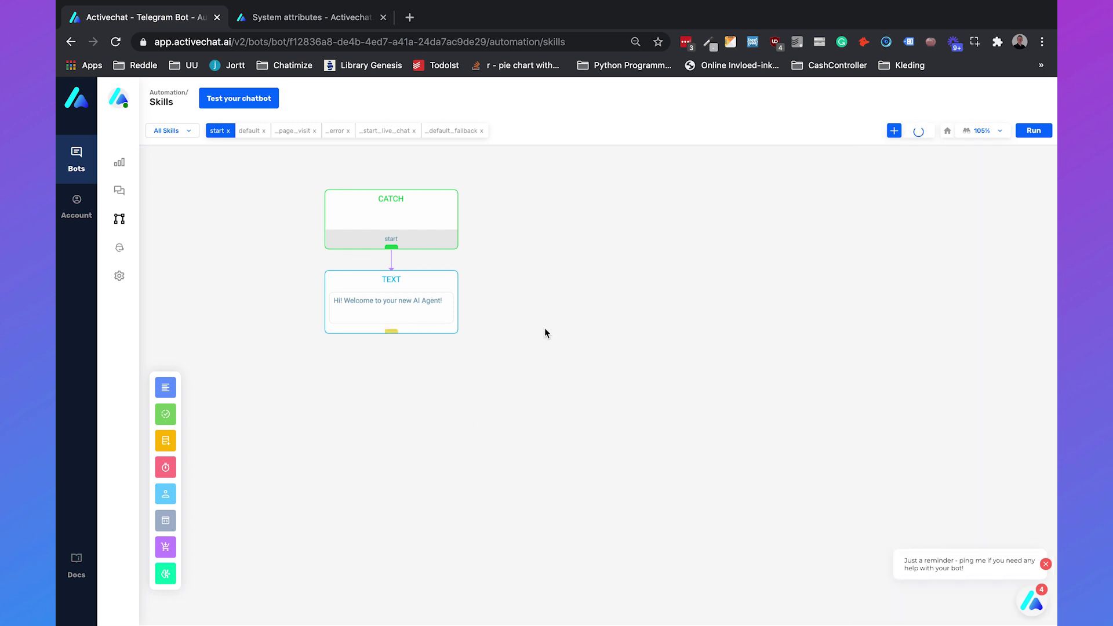
{"action": "left_click", "coordinate": [436, 312]}
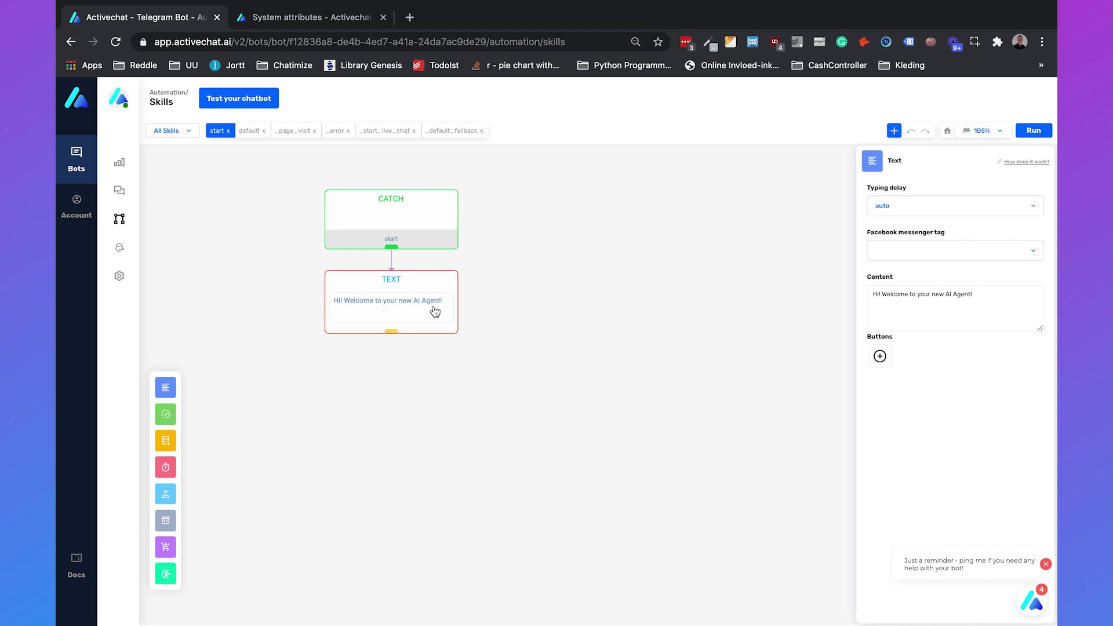
Replace the greeting with 'Hey $_telegram_first_name, do you want to talk to Sales or Customer Service?'.
{"action": "triple_click", "coordinate": [941, 305]}
{"action": "key", "text": "BackSpace"}
{"action": "type", "text": "Hey"}
{"action": "type", "text": "$_"}
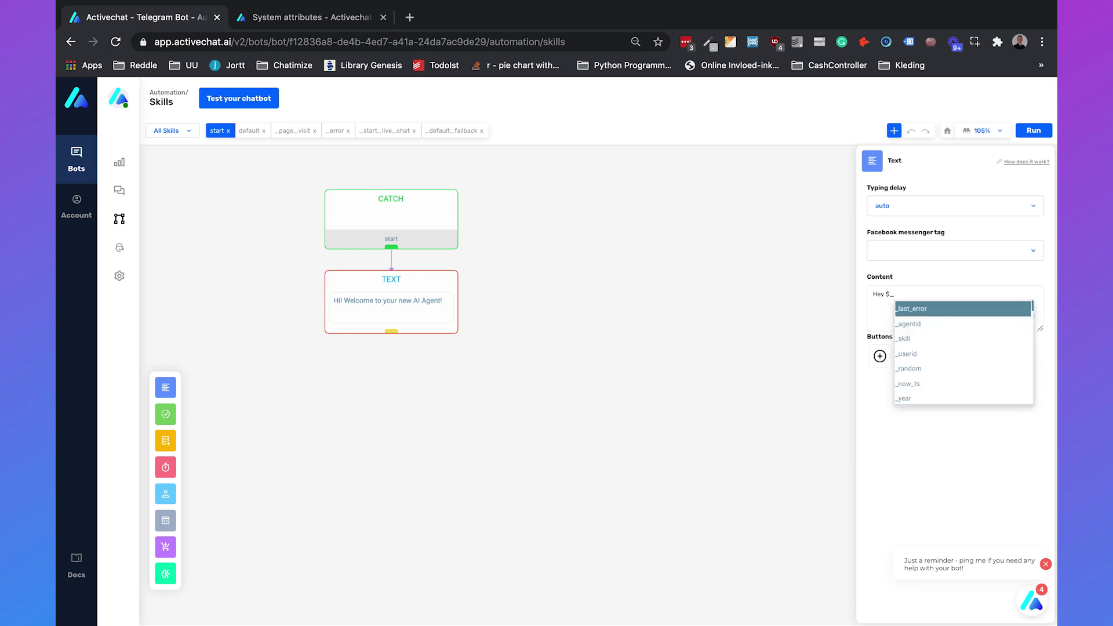
{"action": "type", "text": "telegram"}
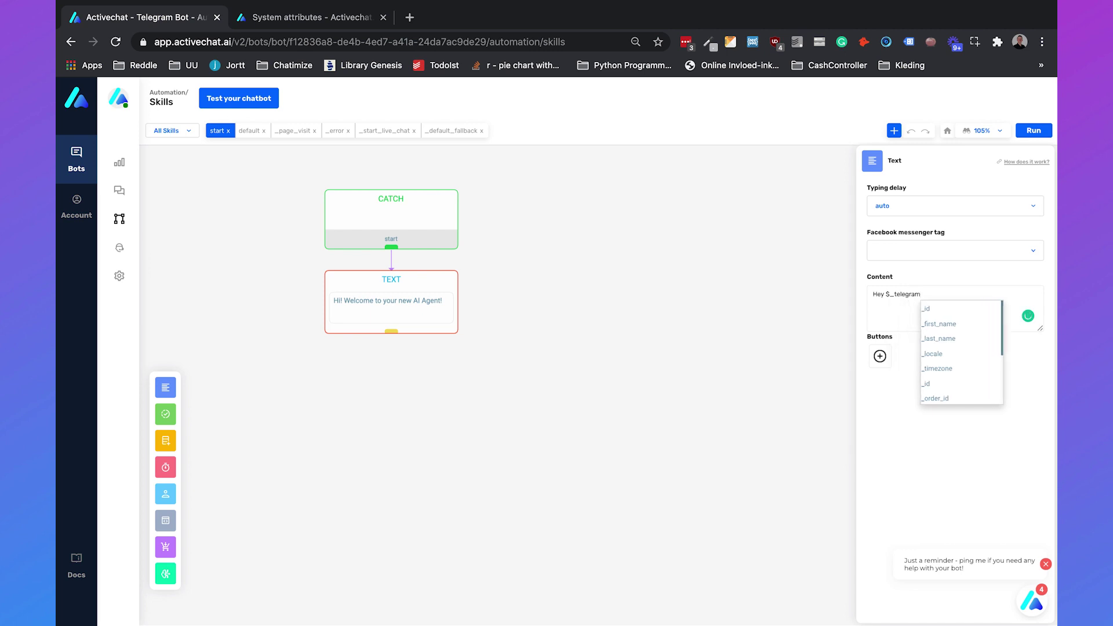
{"action": "type", "text": "_"}
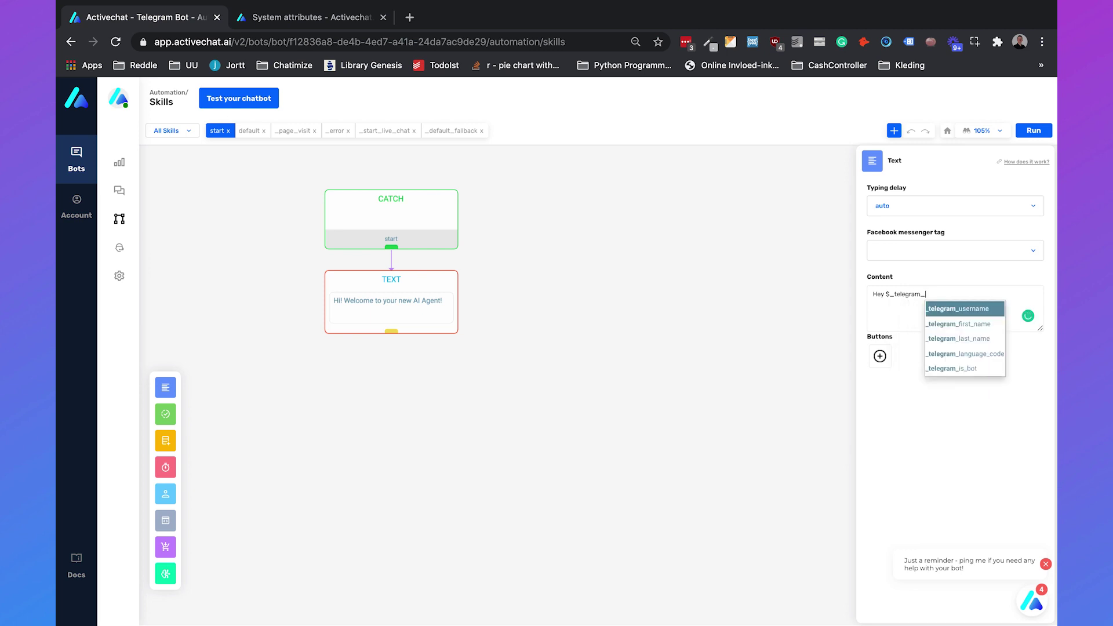
{"action": "left_click", "coordinate": [949, 324]}
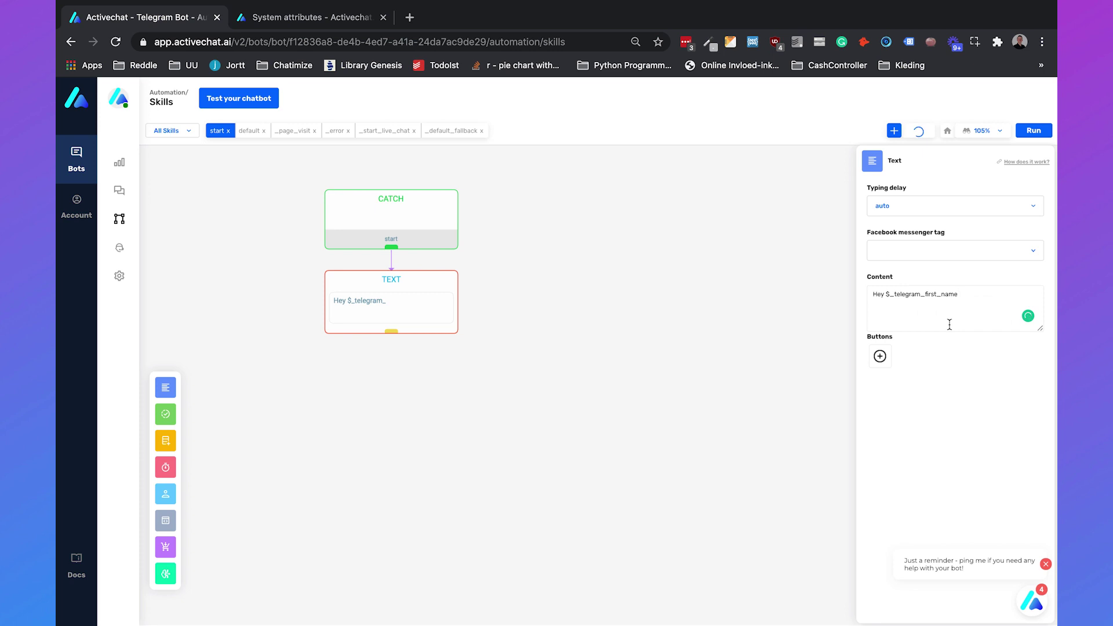
{"action": "type", "text": ", do you want to talk to Sales or Customer Ser"}
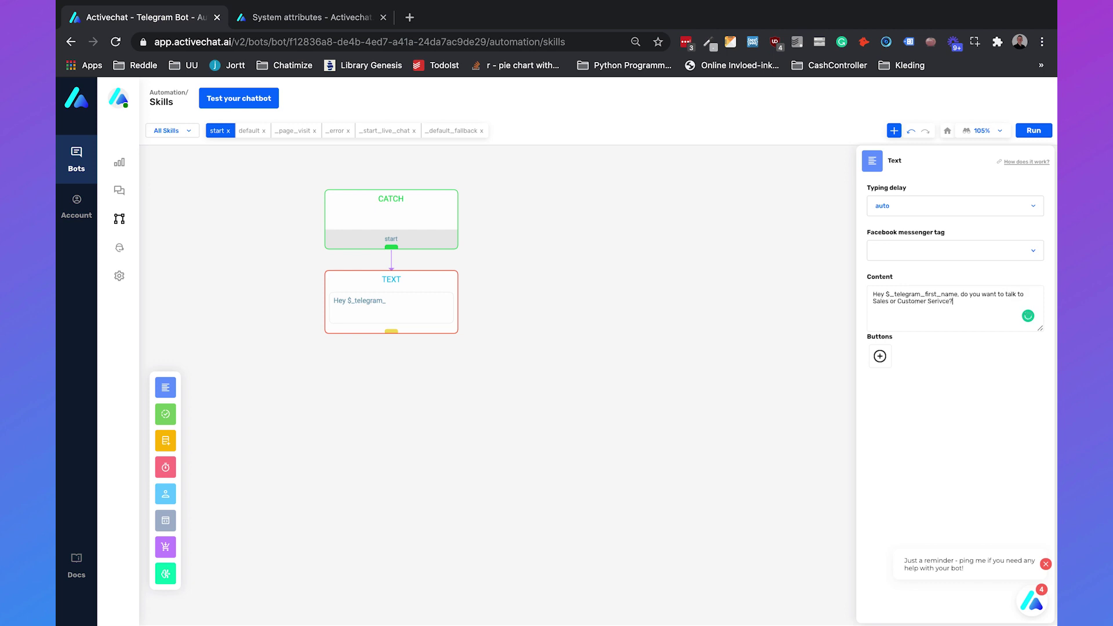
{"action": "type", "text": "vice?"}
Add two quick-reply buttons, 'Sales' and 'Customer service', to the greeting message.
{"action": "left_click", "coordinate": [880, 357]}
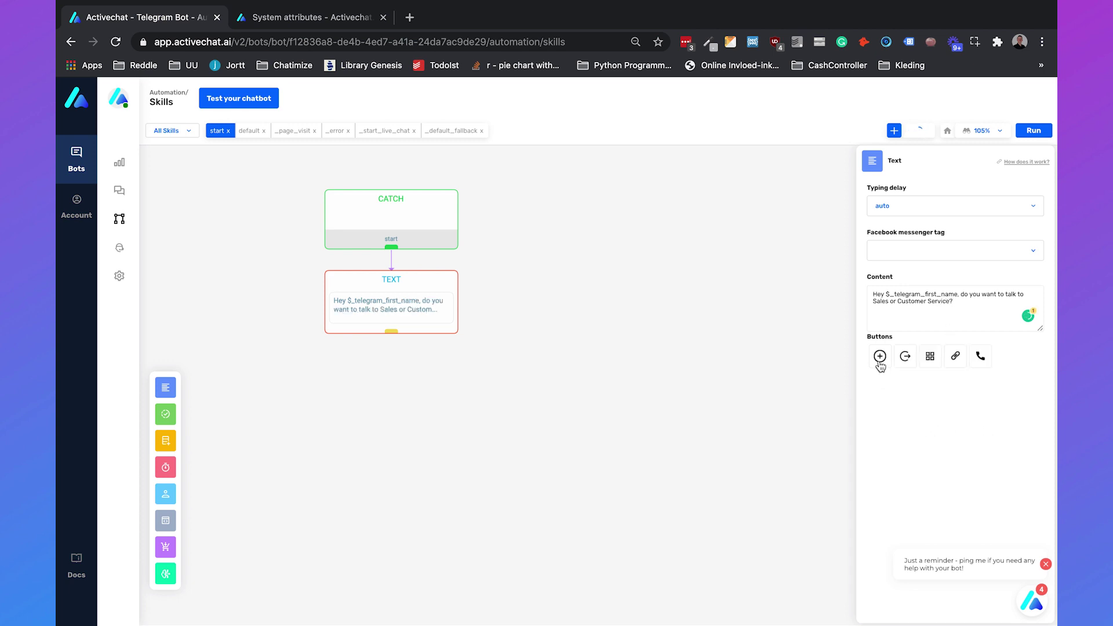
{"action": "left_click", "coordinate": [929, 363]}
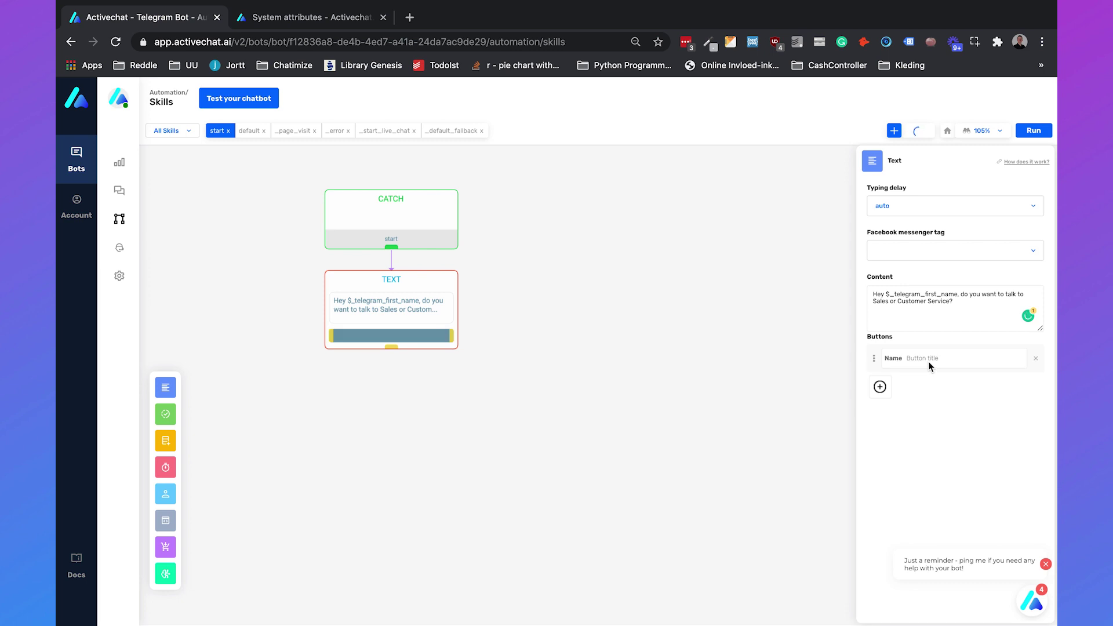
{"action": "type", "text": "Sales"}
{"action": "left_click", "coordinate": [879, 387]}
{"action": "left_click", "coordinate": [929, 389]}
{"action": "type", "text": "C"}
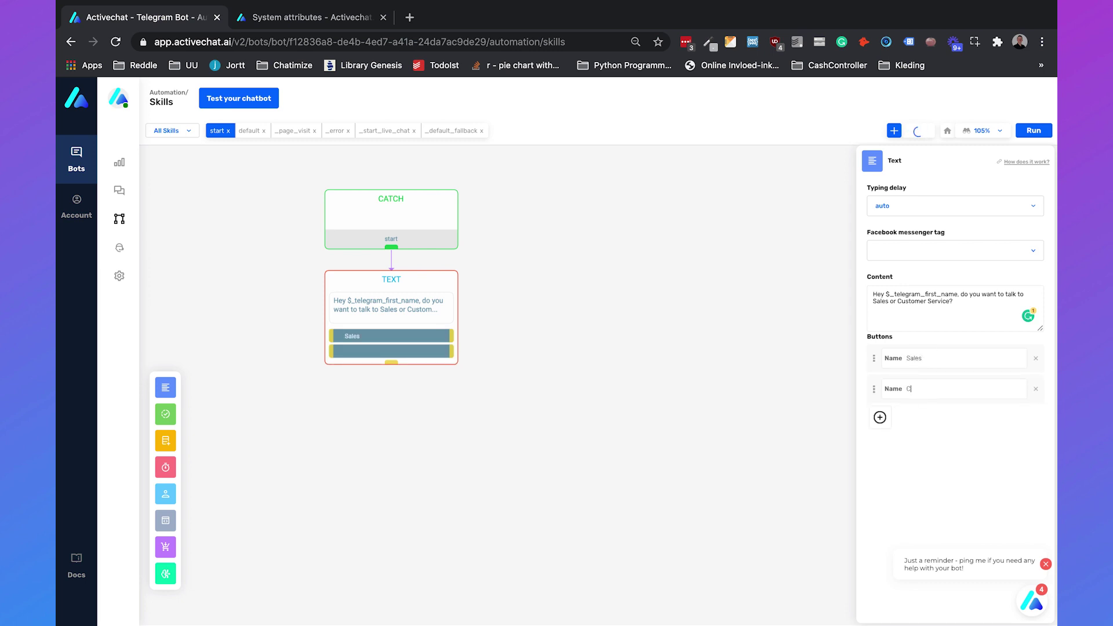
{"action": "type", "text": "ustomers "}
{"action": "type", "text": " service"}
{"action": "left_click", "coordinate": [750, 364]}
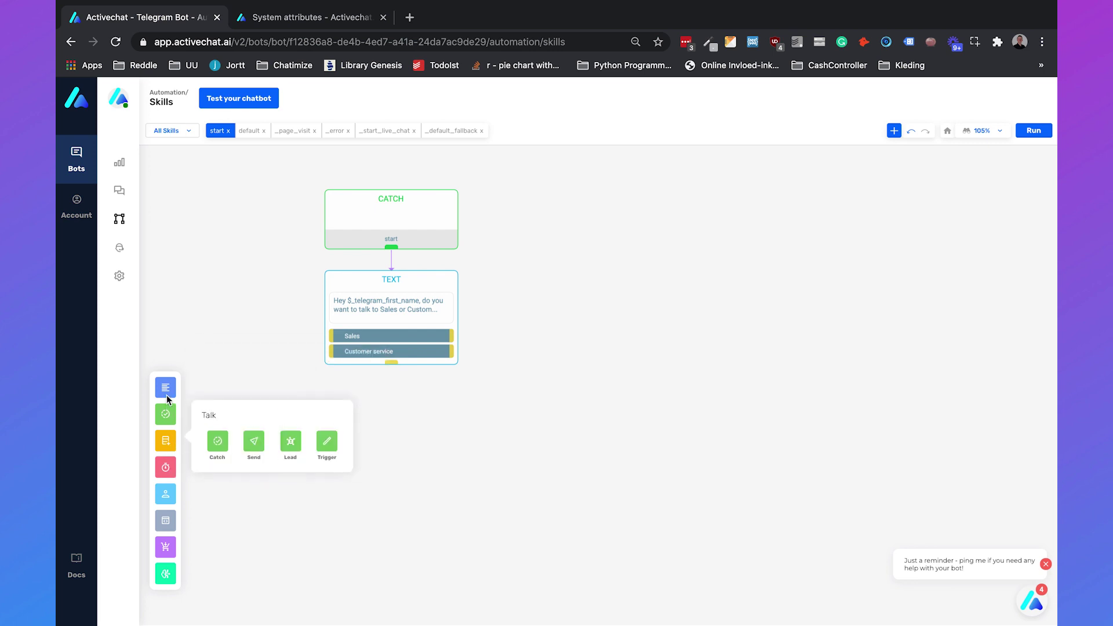
Add a TEXT block saying 'You will be redirected to the Sales department.'.
{"action": "mouse_move", "coordinate": [165, 387]}
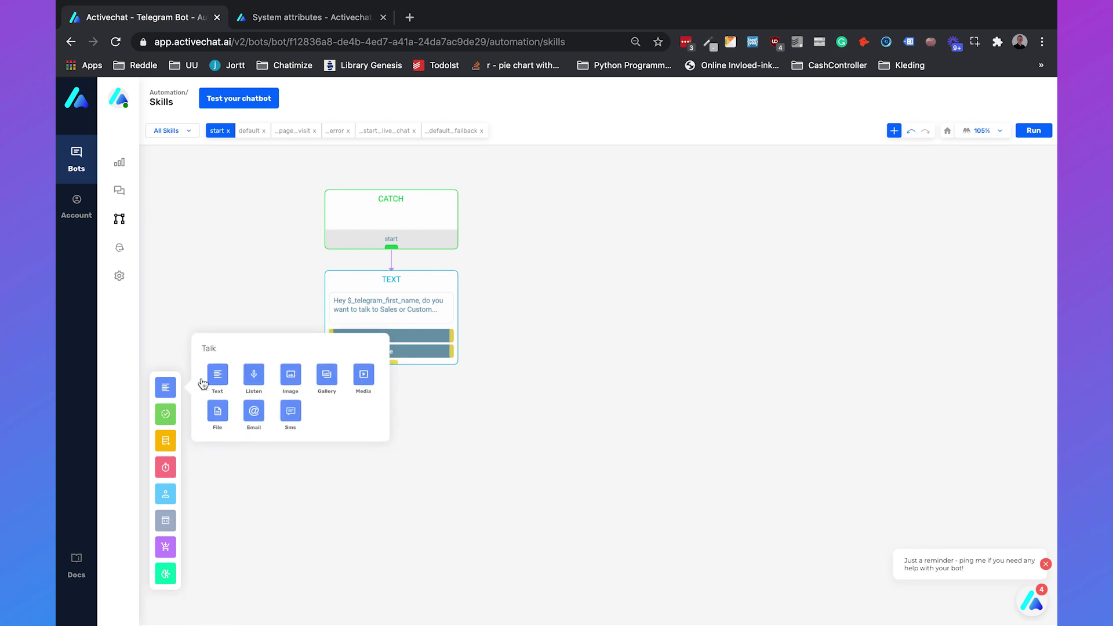
{"action": "left_click_drag", "start_coordinate": [219, 383], "coordinate": [596, 238]}
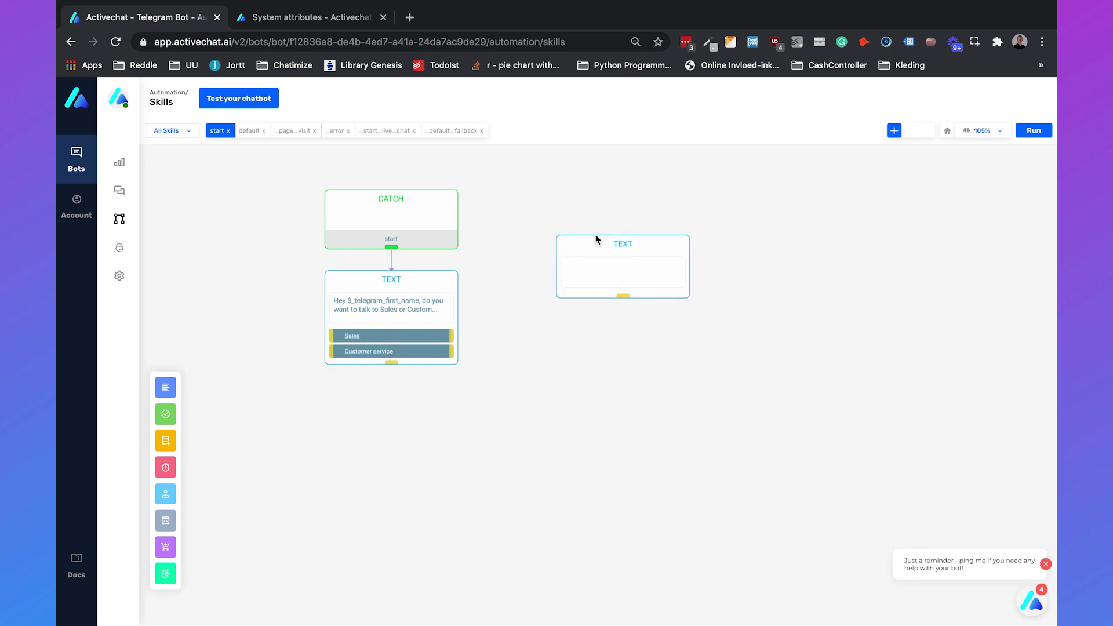
{"action": "left_click", "coordinate": [599, 278]}
{"action": "left_click", "coordinate": [986, 305]}
{"action": "type", "text": "Y"}
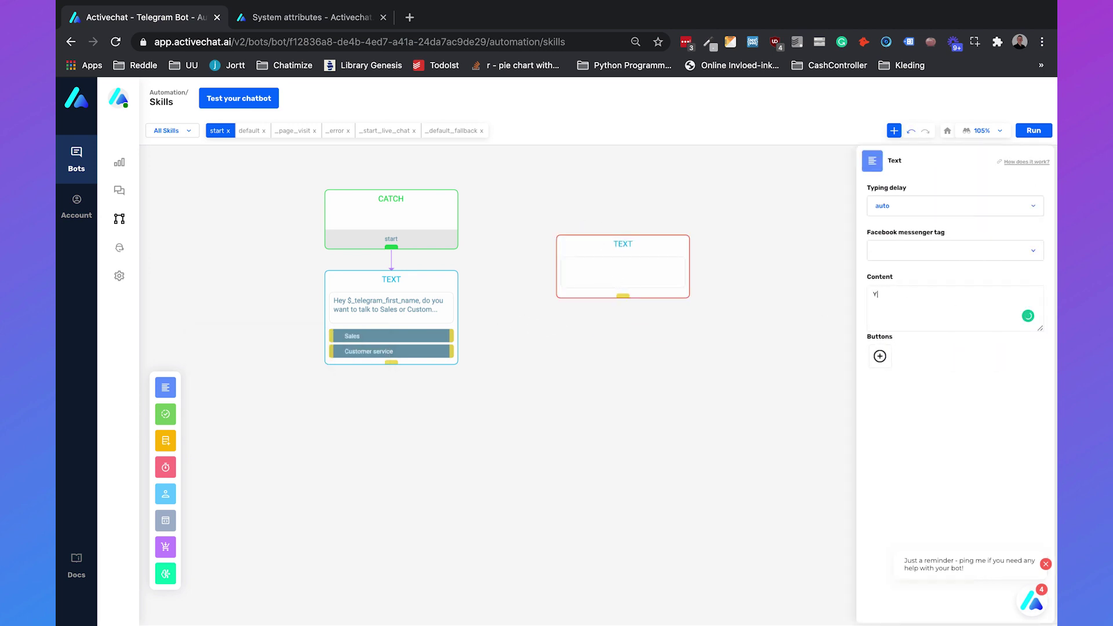
{"action": "type", "text": "ou will be redirected to the Sales department."}
{"action": "key", "text": "ctrl+a"}
{"action": "key", "text": "ctrl+c"}
{"action": "left_click", "coordinate": [674, 421]}
Add a copy of that message with Sales changed to 'Customer Service'.
{"action": "left_click", "coordinate": [169, 388]}
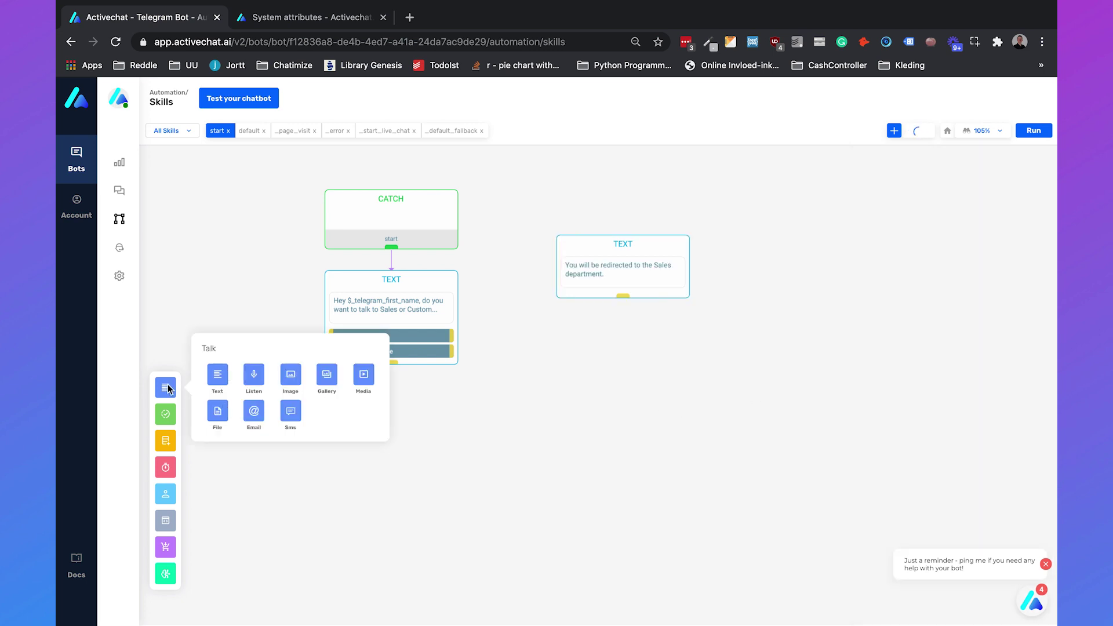
{"action": "left_click_drag", "start_coordinate": [217, 375], "coordinate": [611, 368]}
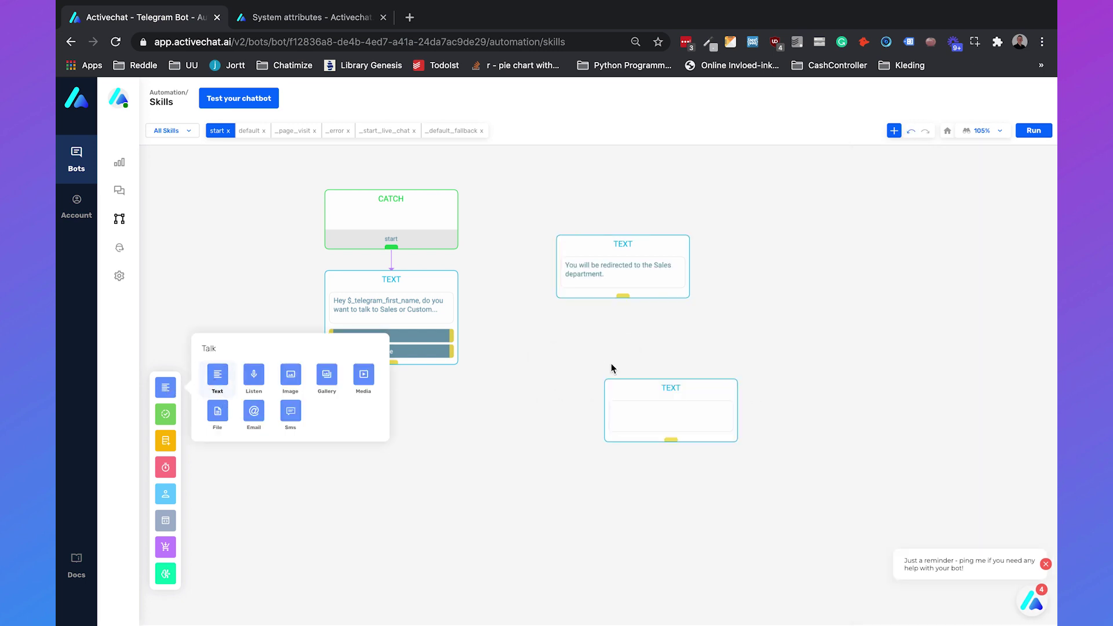
{"action": "left_click", "coordinate": [683, 402]}
{"action": "left_click", "coordinate": [985, 295]}
{"action": "key", "text": "ctrl+v"}
{"action": "left_click", "coordinate": [785, 341]}
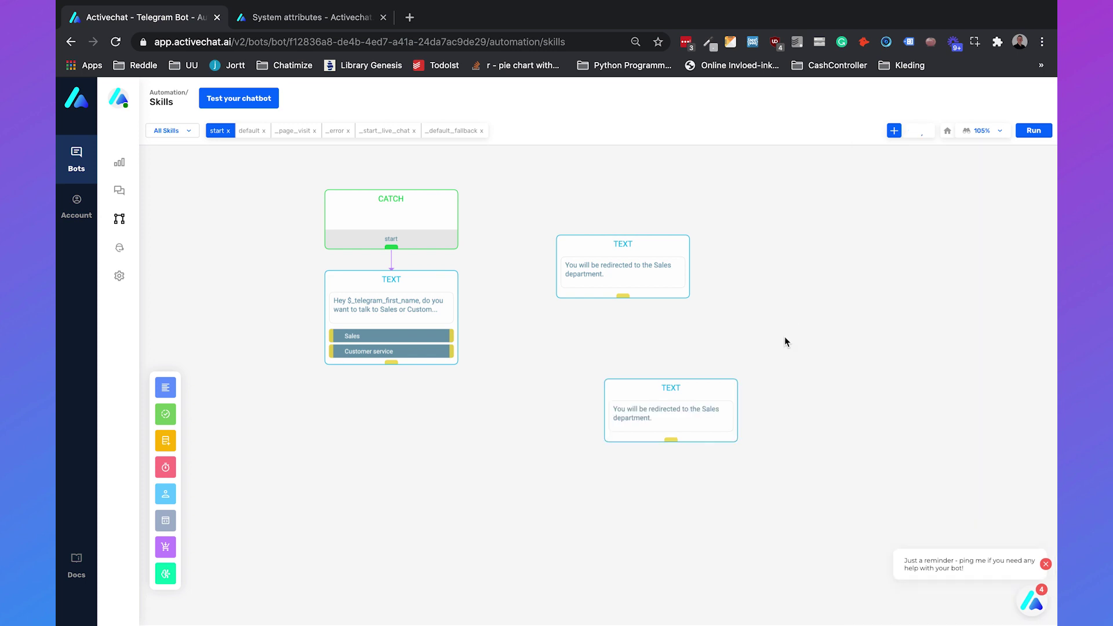
{"action": "left_click_drag", "start_coordinate": [707, 410], "coordinate": [670, 382]}
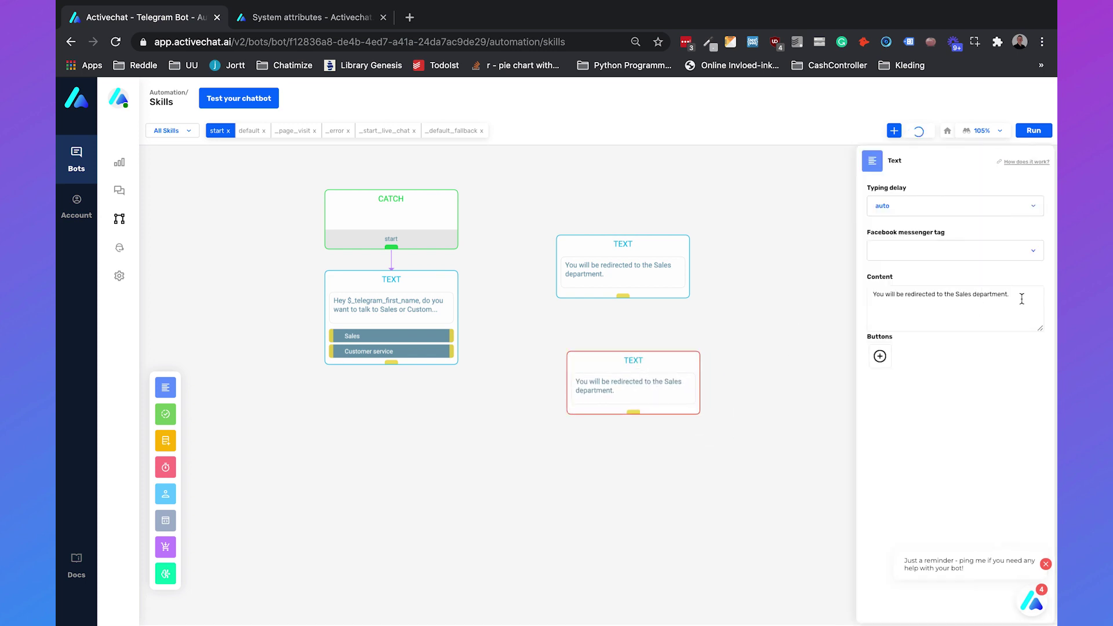
{"action": "double_click", "coordinate": [962, 294]}
{"action": "type", "text": "Customer Service"}
{"action": "left_click", "coordinate": [760, 291]}
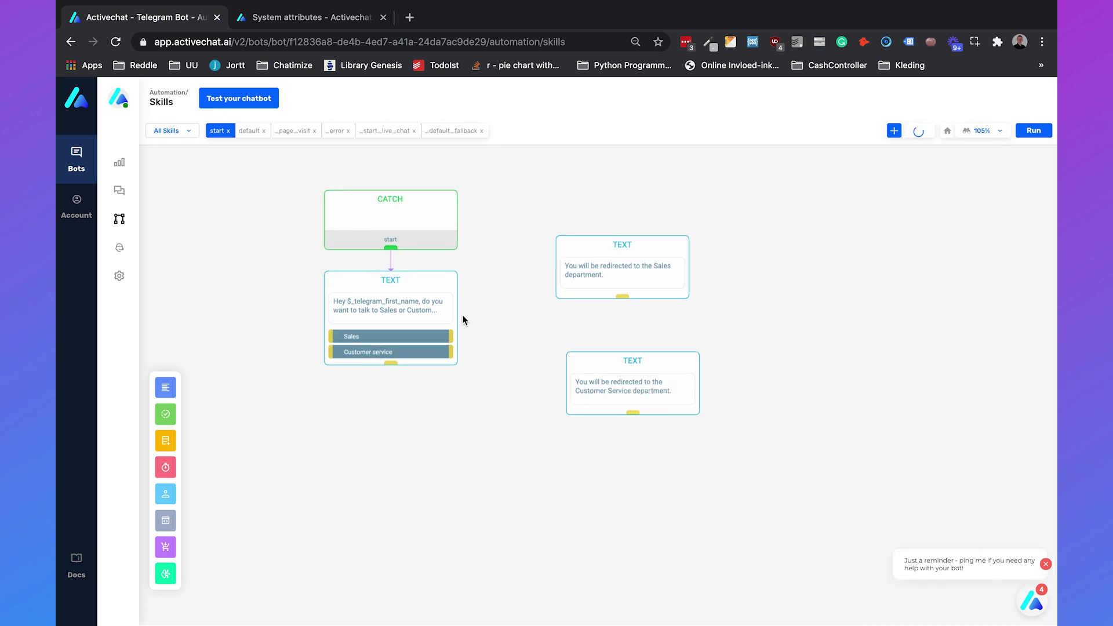
Connect the Sales and Customer service buttons to their redirect messages and run the build.
{"action": "left_click_drag", "start_coordinate": [452, 336], "coordinate": [584, 264]}
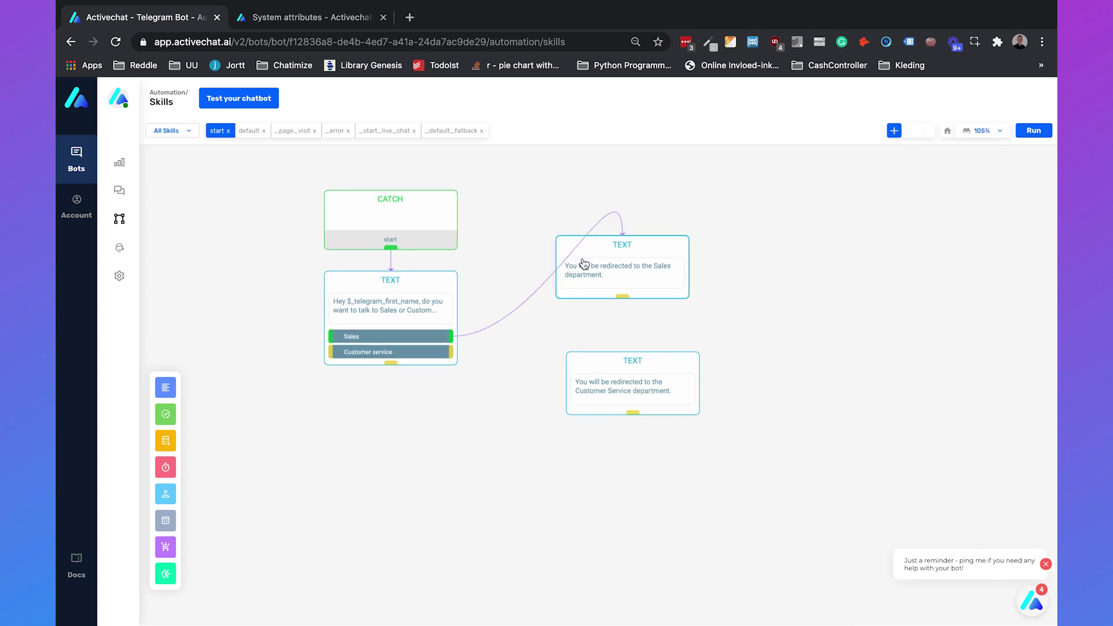
{"action": "left_click_drag", "start_coordinate": [453, 352], "coordinate": [584, 395]}
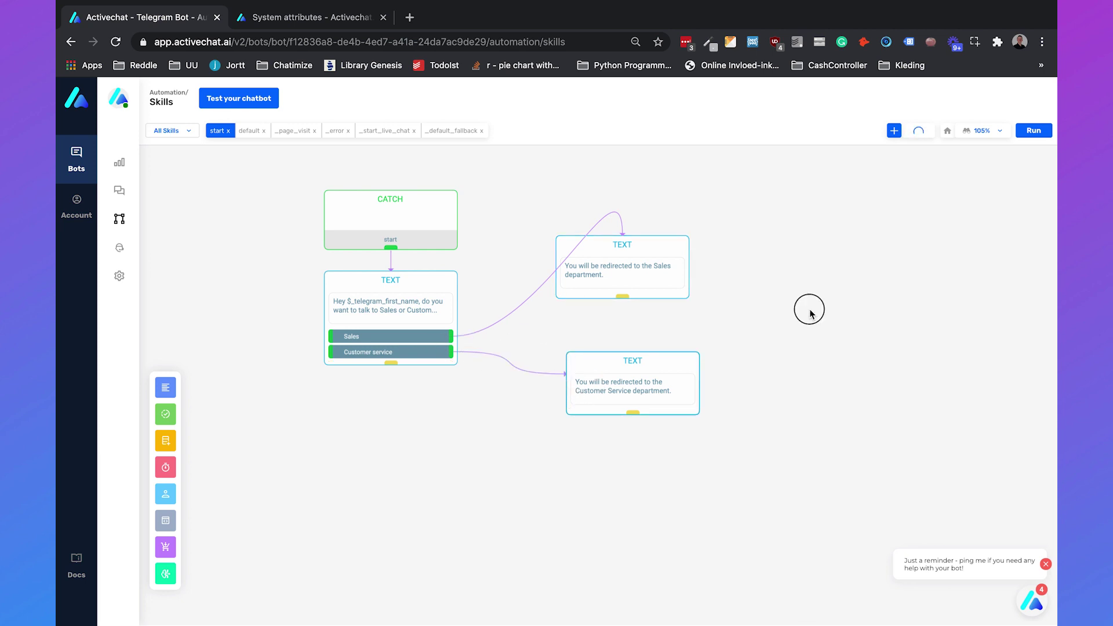
{"action": "left_click", "coordinate": [1034, 131]}
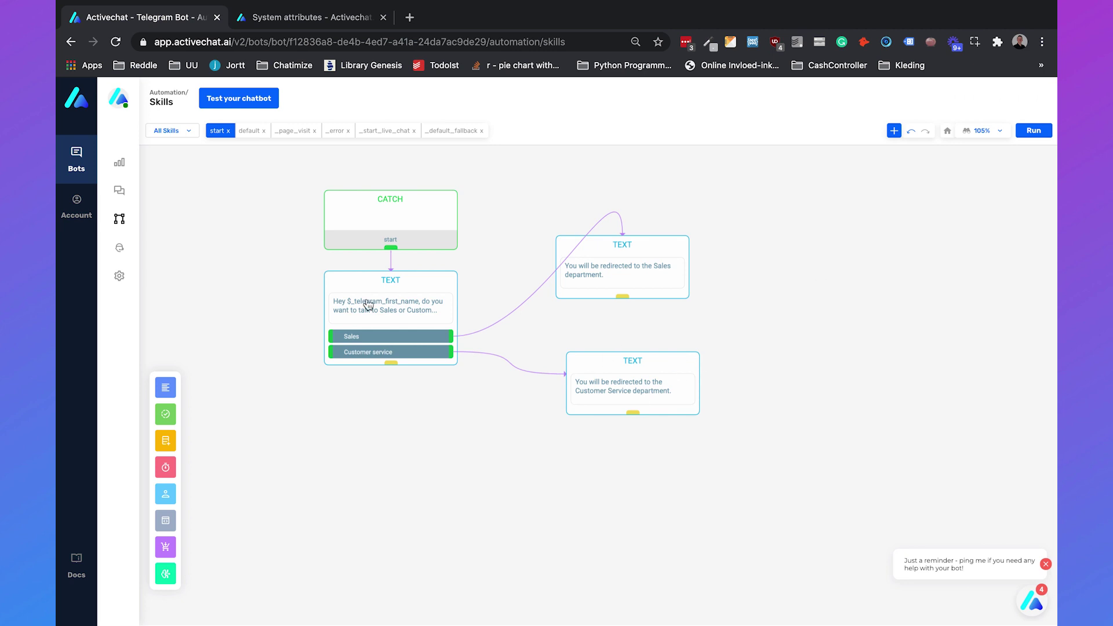
On the Intents page, add a new intent named 'Opening times'.
{"action": "mouse_move", "coordinate": [123, 221]}
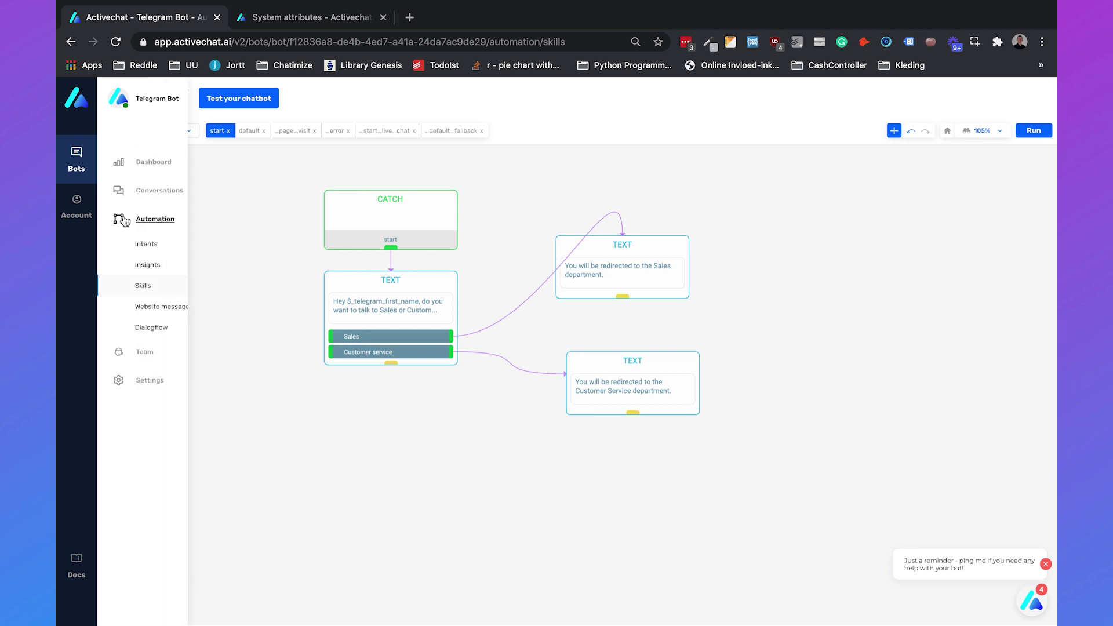
{"action": "left_click", "coordinate": [151, 246]}
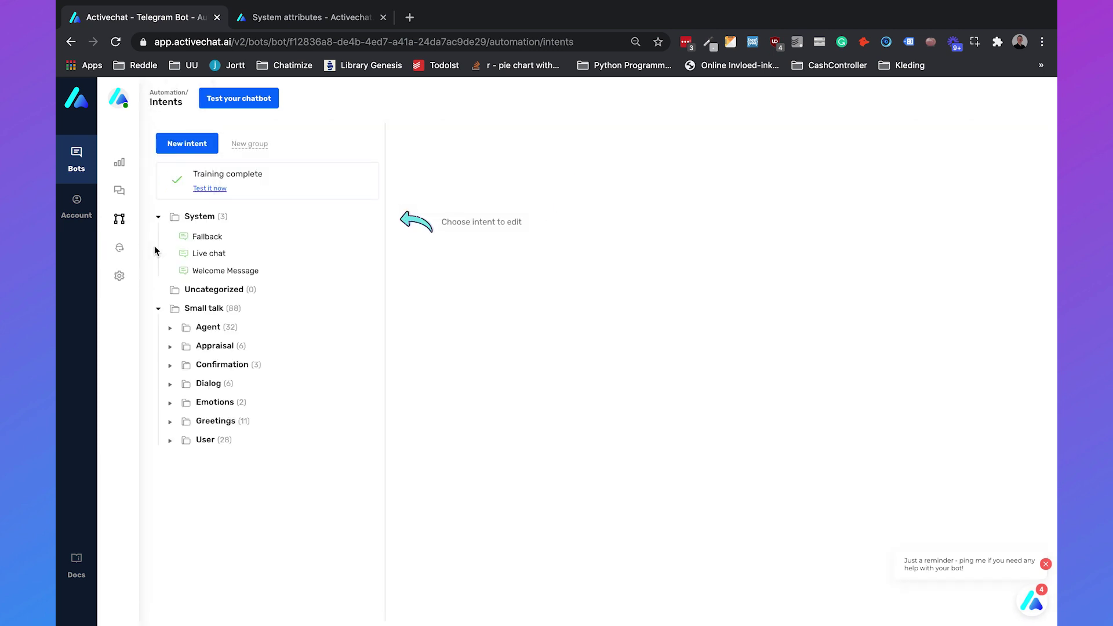
{"action": "left_click", "coordinate": [186, 145]}
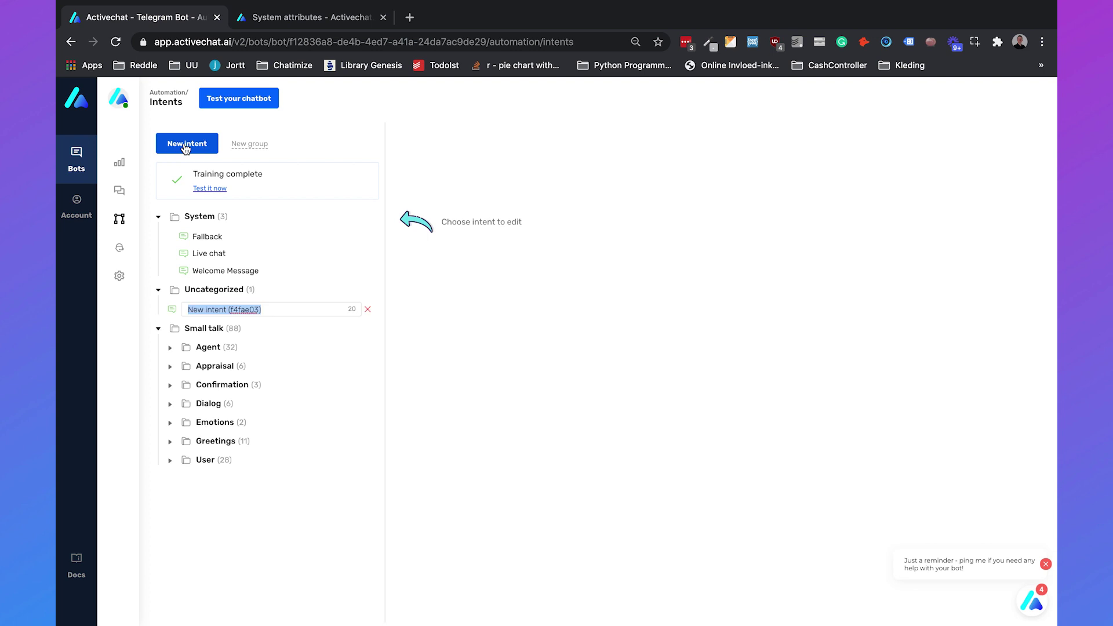
{"action": "type", "text": "Open"}
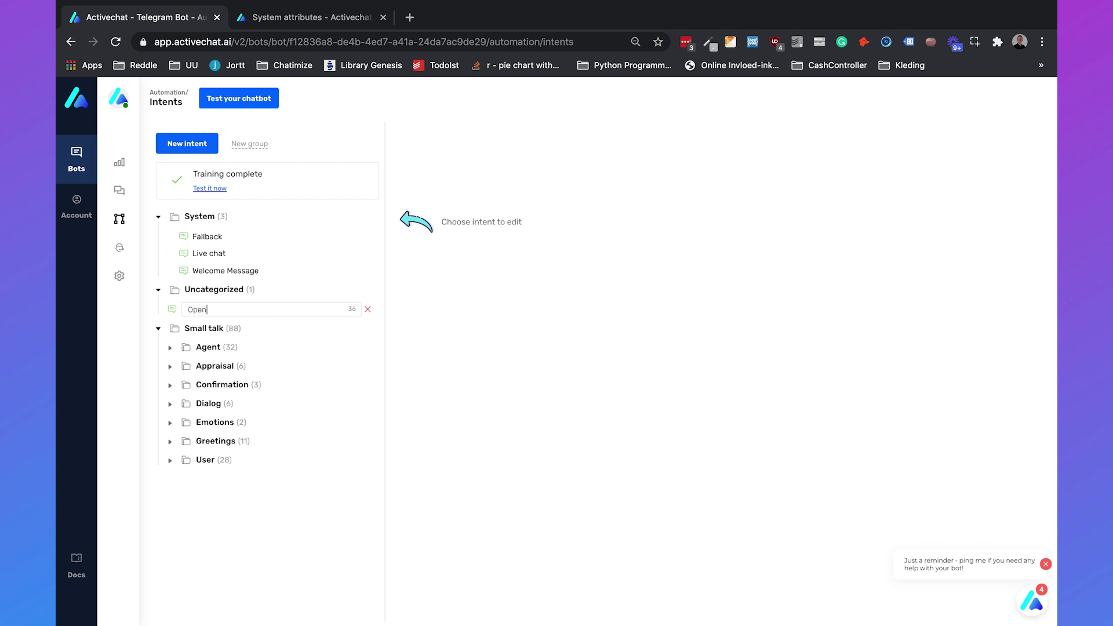
{"action": "type", "text": "ing times"}
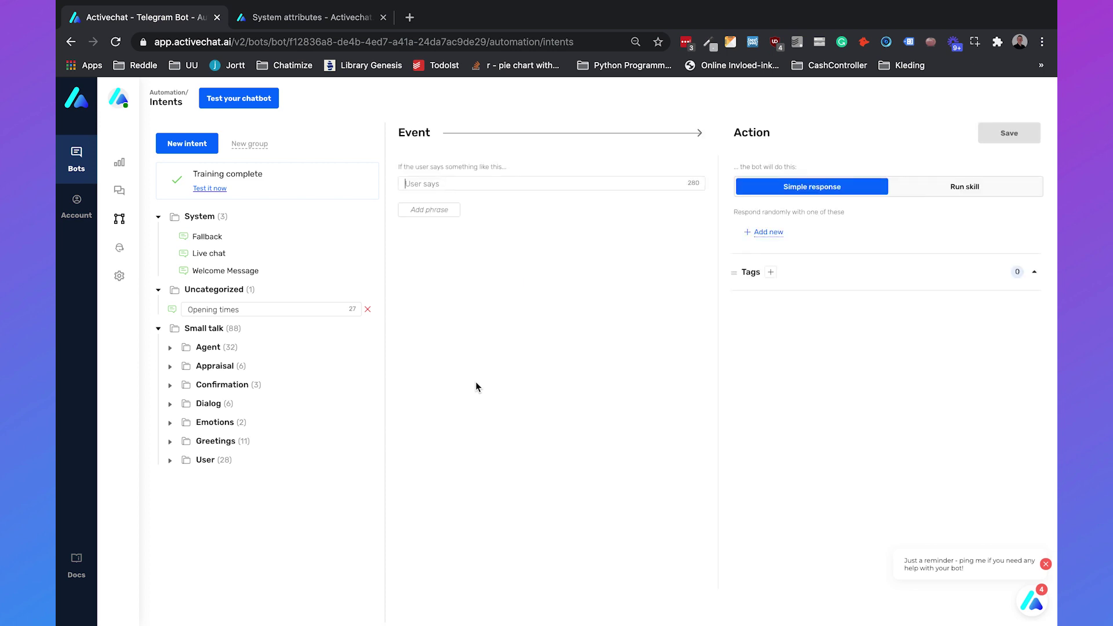
Add training phrases 'When are you open?', 'What are your opening times?' and 'Are you open in the weekend?'.
{"action": "left_click", "coordinate": [467, 183]}
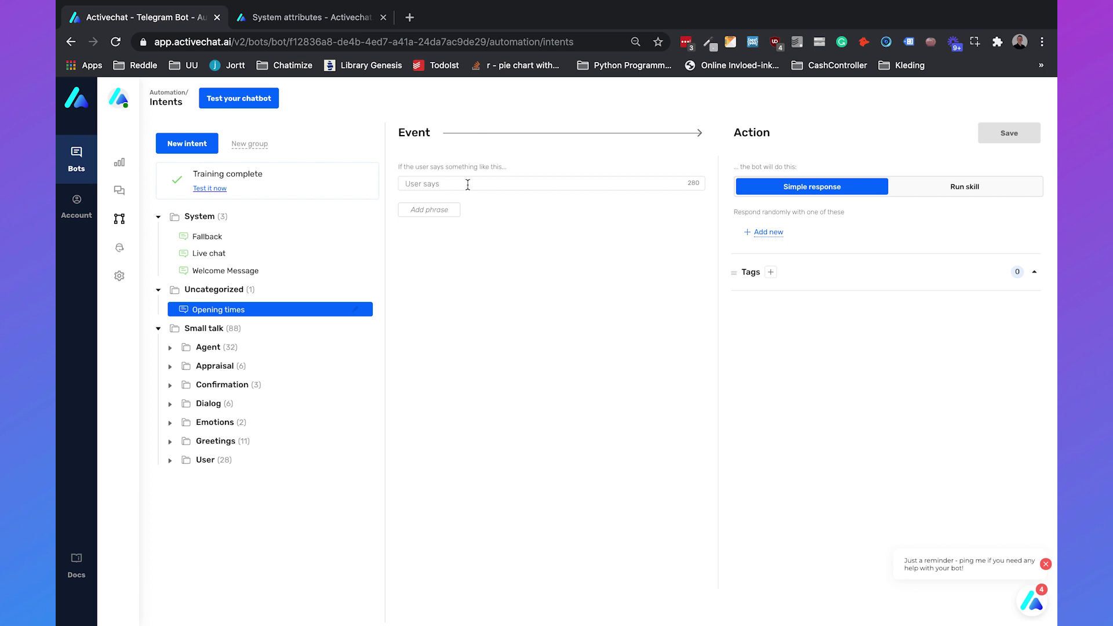
{"action": "type", "text": "When ar"}
{"action": "type", "text": "e you open?"}
{"action": "key", "text": "Return"}
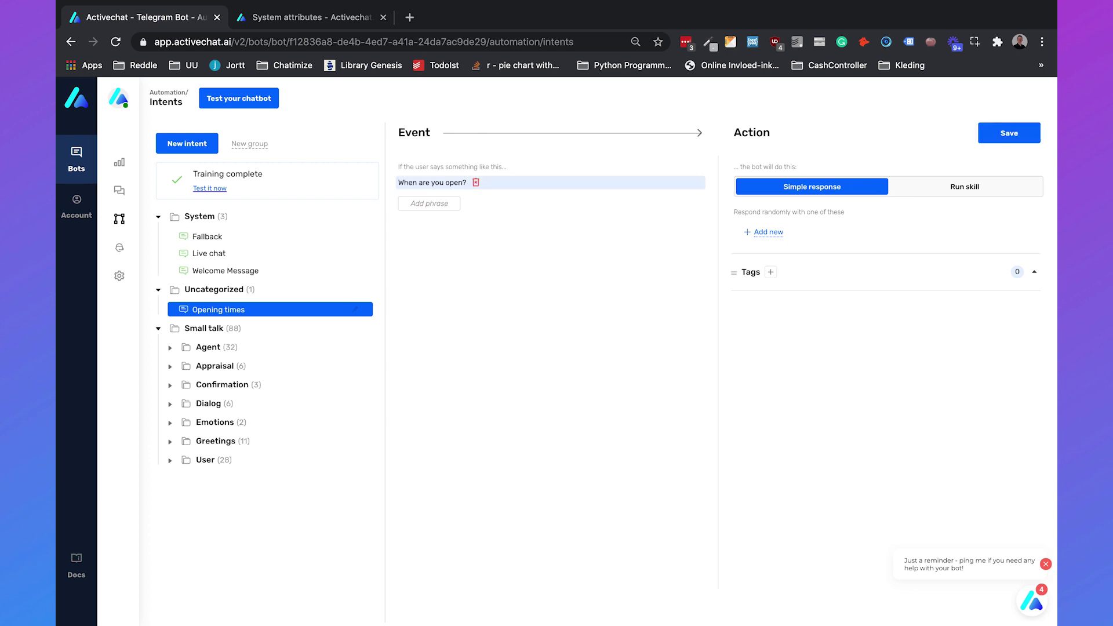
{"action": "type", "text": "What are"}
{"action": "key", "text": "BackSpace"}
{"action": "key", "text": "BackSpace"}
{"action": "type", "text": "are your opening time"}
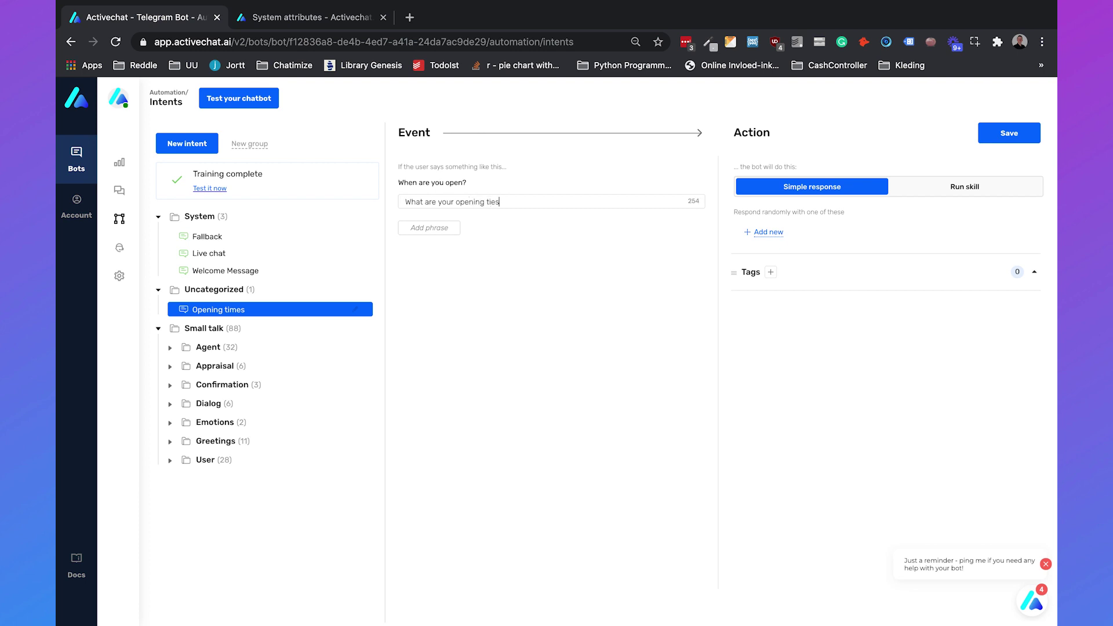
{"action": "type", "text": "s?"}
{"action": "key", "text": "Return"}
{"action": "left_click", "coordinate": [433, 218]}
{"action": "type", "text": "Are"}
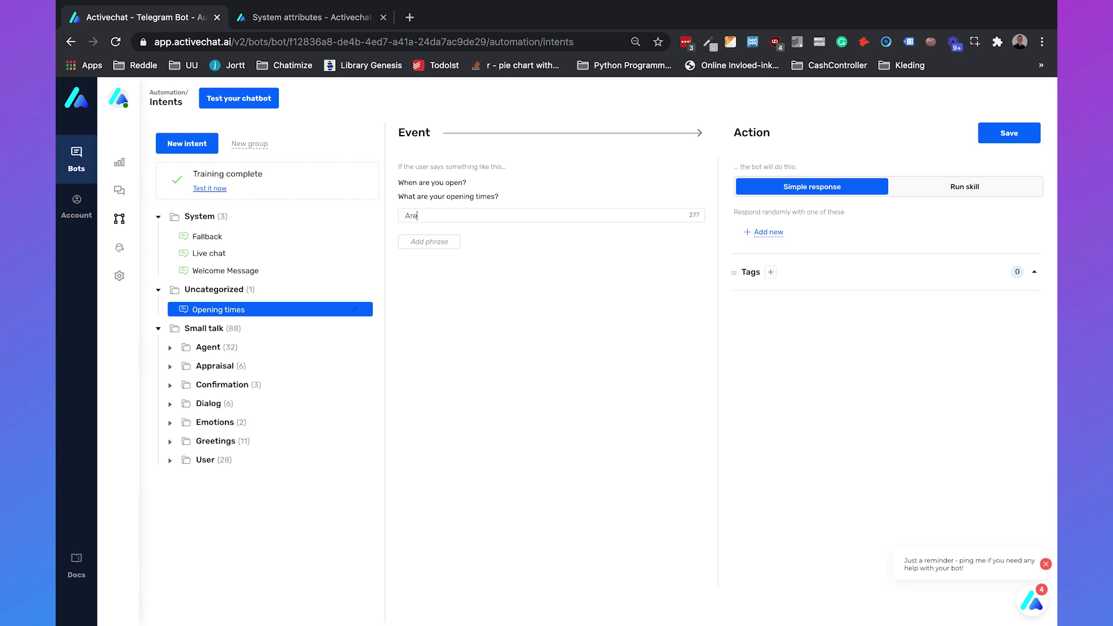
{"action": "type", "text": " you open in the weekend?"}
{"action": "key", "text": "Return"}
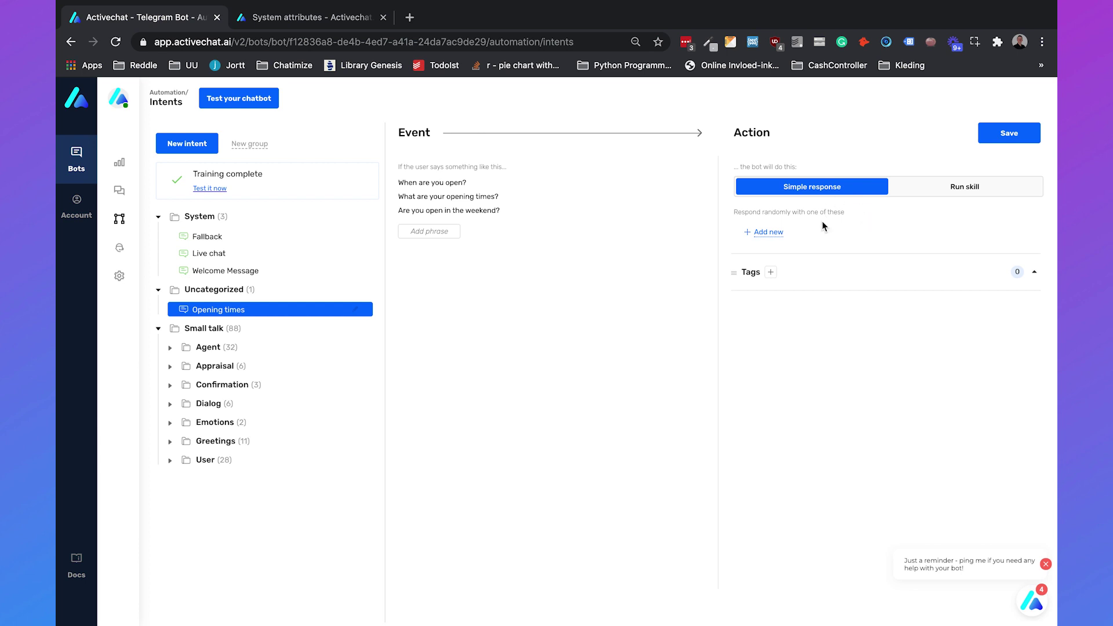
Set the Opening times intent's action to Run skill instead of Simple response.
{"action": "left_click", "coordinate": [778, 232]}
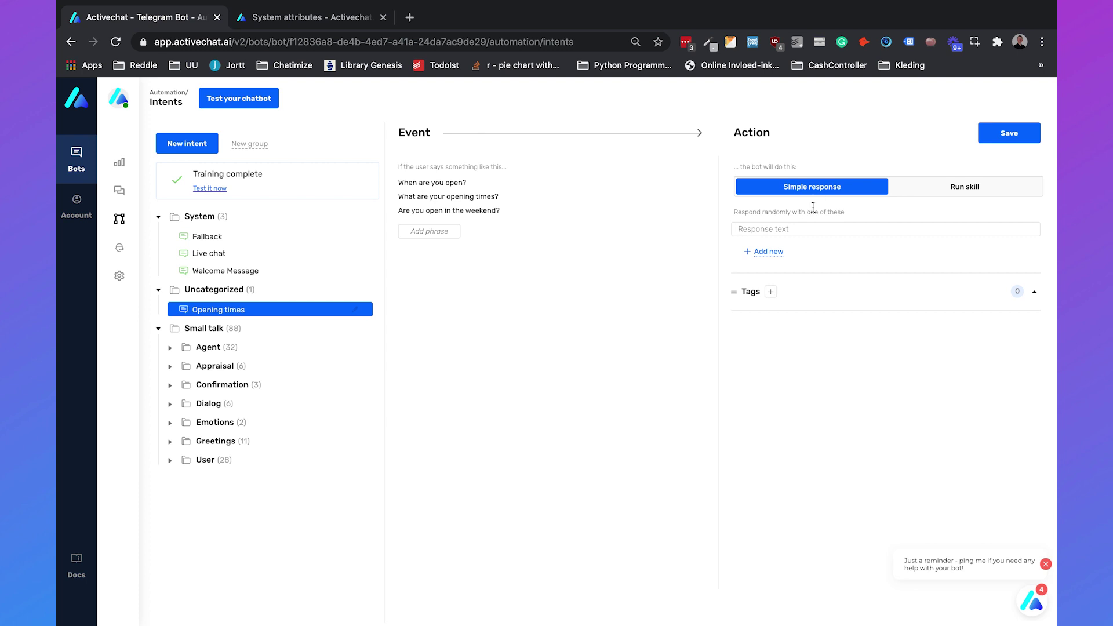
{"action": "left_click", "coordinate": [930, 191]}
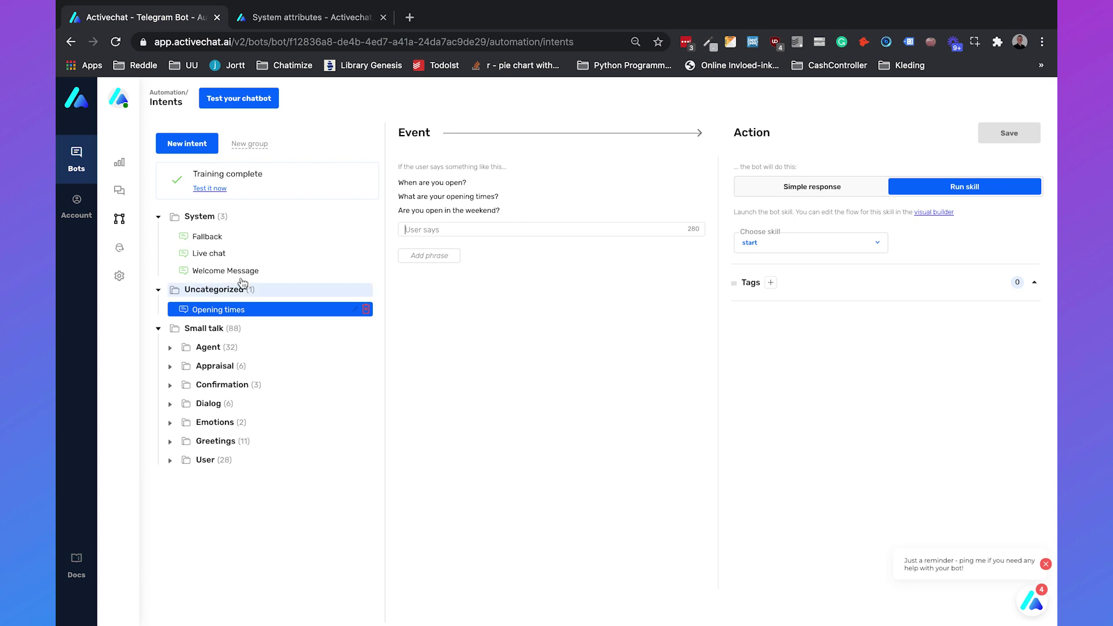
Create a new skill named opening_times in the skills builder.
{"action": "mouse_move", "coordinate": [120, 218]}
{"action": "left_click", "coordinate": [169, 291]}
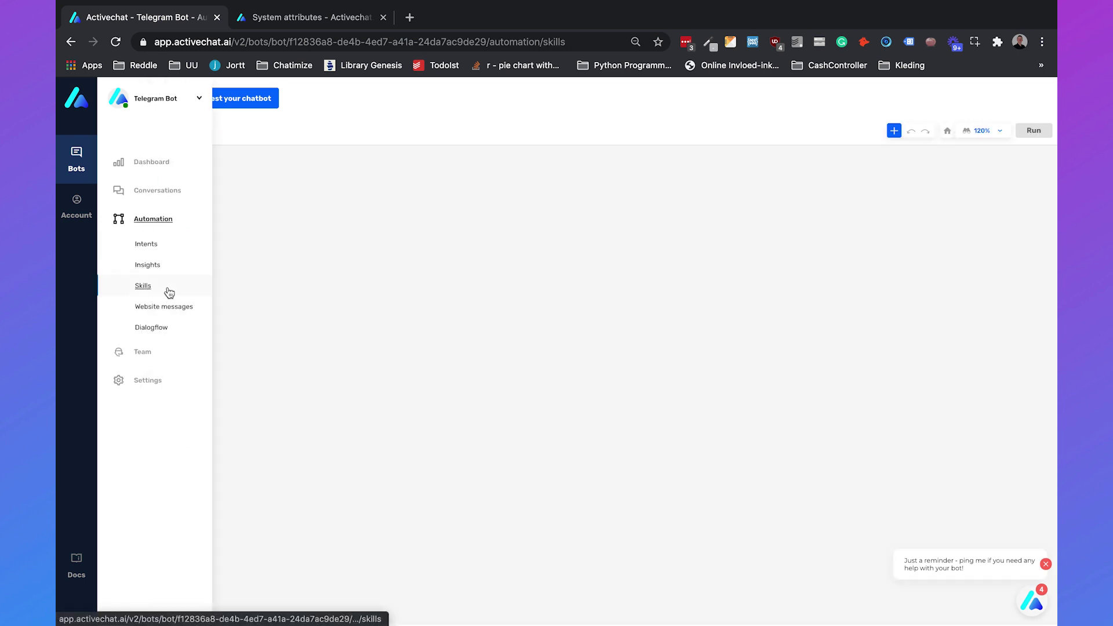
{"action": "left_click", "coordinate": [894, 131]}
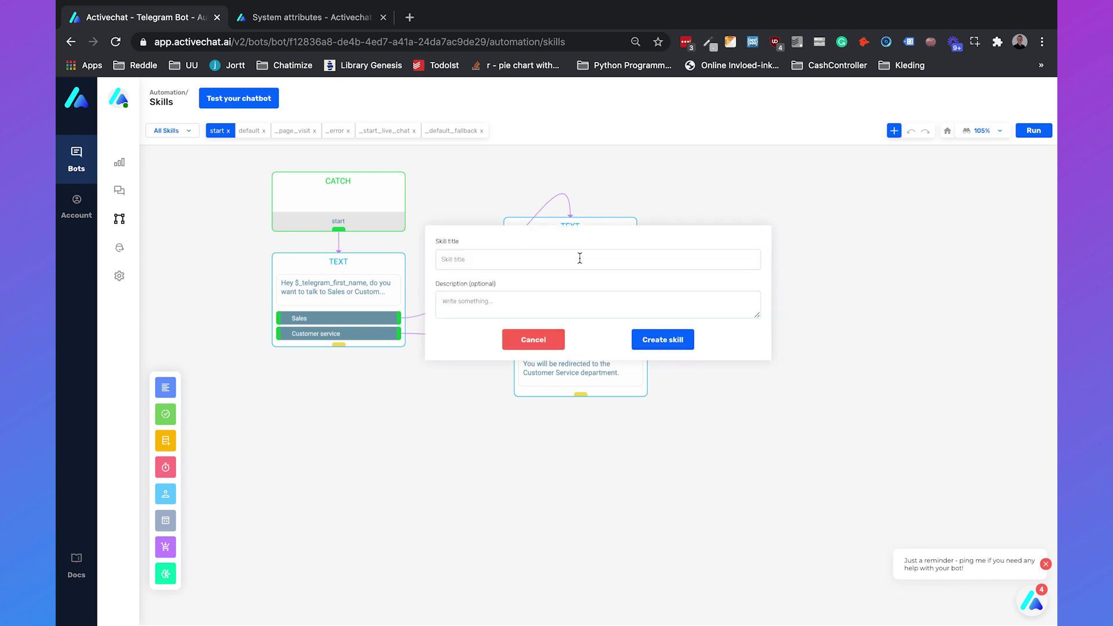
{"action": "type", "text": "opening_times"}
{"action": "left_click", "coordinate": [643, 338]}
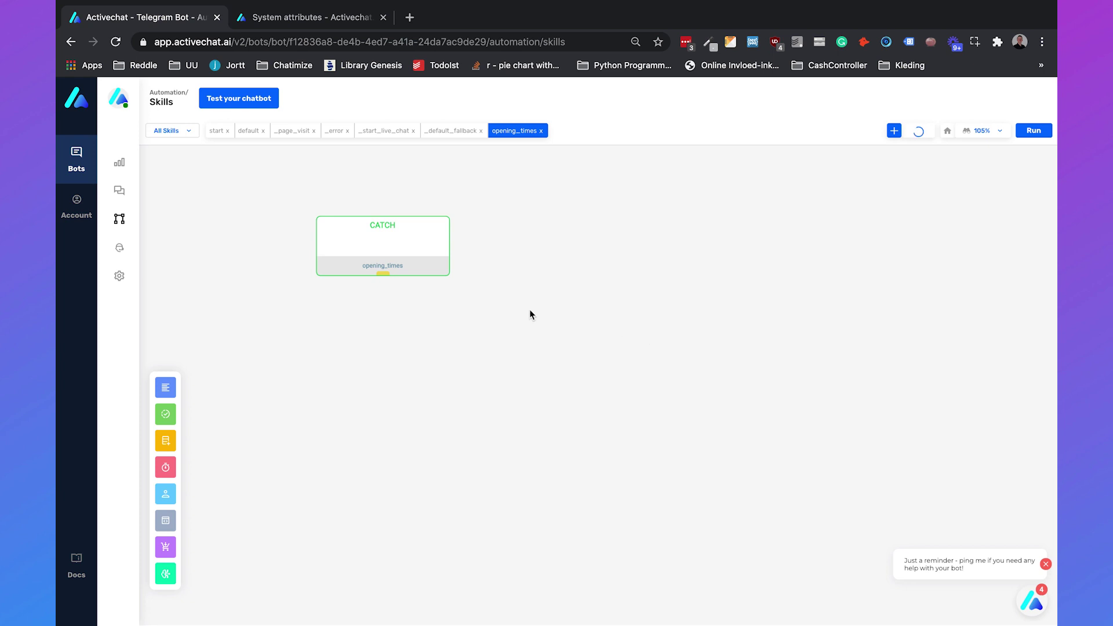
Add a text step after CATCH saying "We are open every day from 09:00 to 17:00.".
{"action": "left_click_drag", "start_coordinate": [386, 277], "coordinate": [427, 358]}
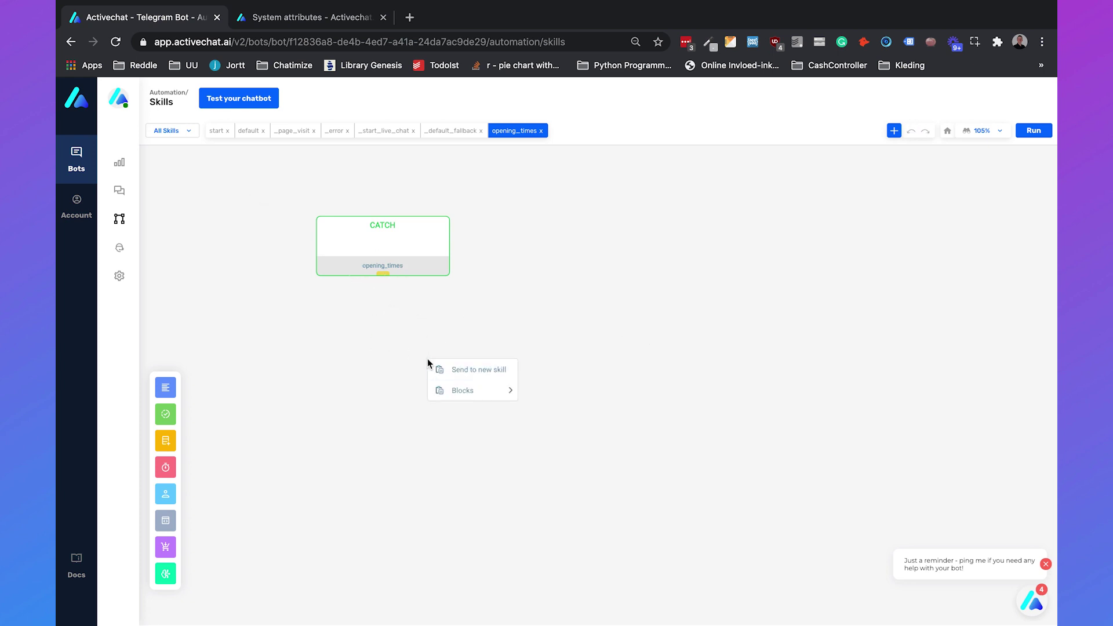
{"action": "mouse_move", "coordinate": [460, 390]}
{"action": "mouse_move", "coordinate": [539, 407]}
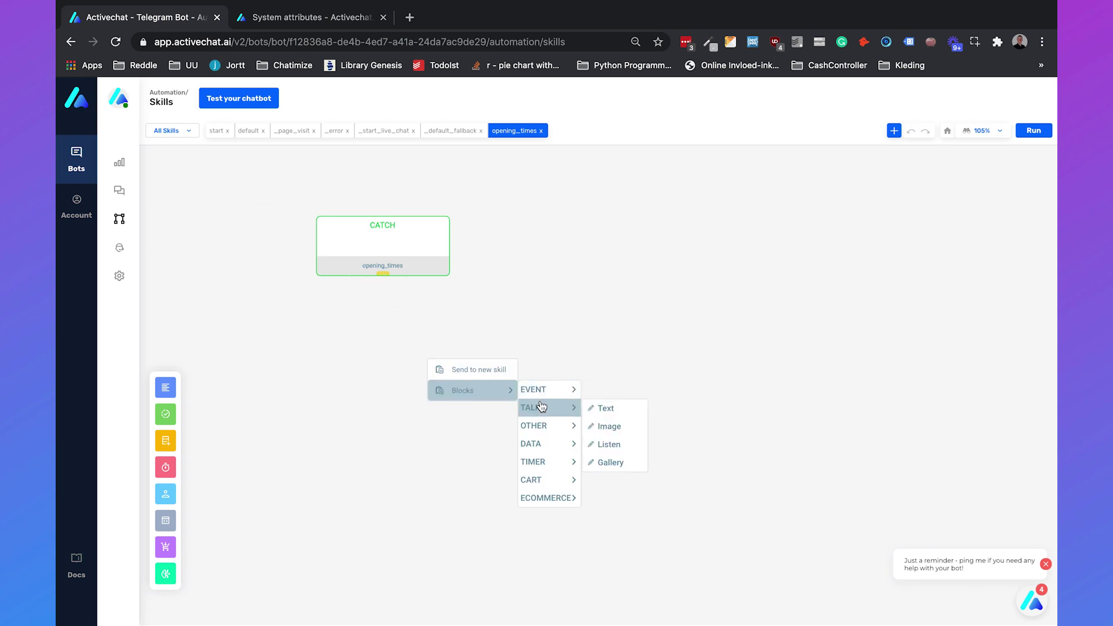
{"action": "left_click", "coordinate": [594, 401]}
{"action": "left_click", "coordinate": [892, 313]}
{"action": "type", "text": "We are open every day from 09:00 to 17:00"}
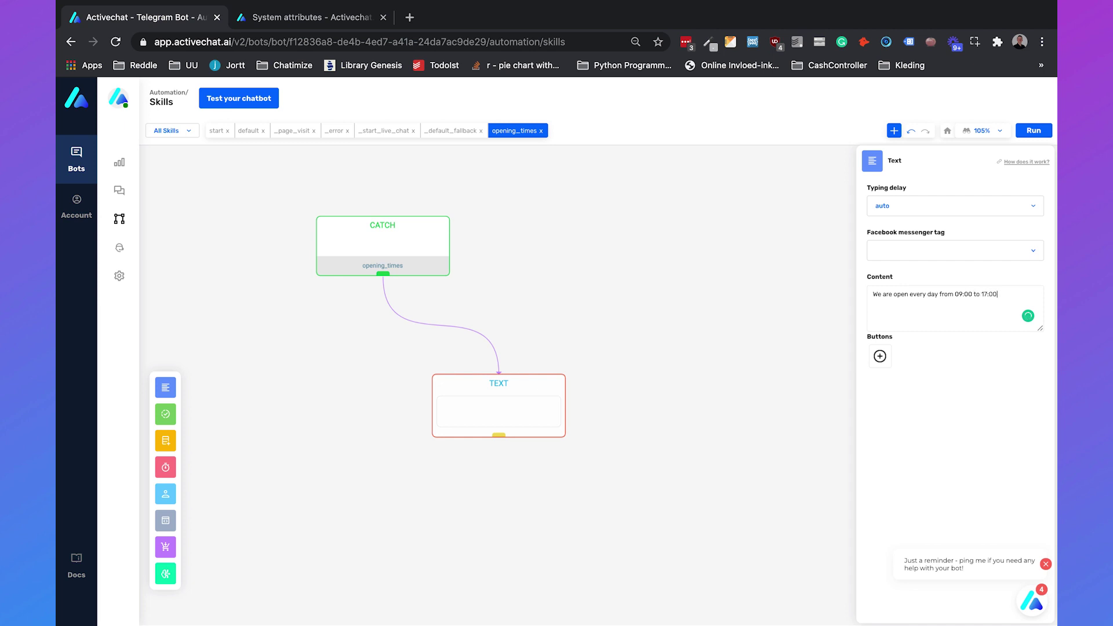
{"action": "left_click", "coordinate": [702, 342]}
Rebuild the bot with the new skill and return to the Intents page.
{"action": "left_click", "coordinate": [1034, 132]}
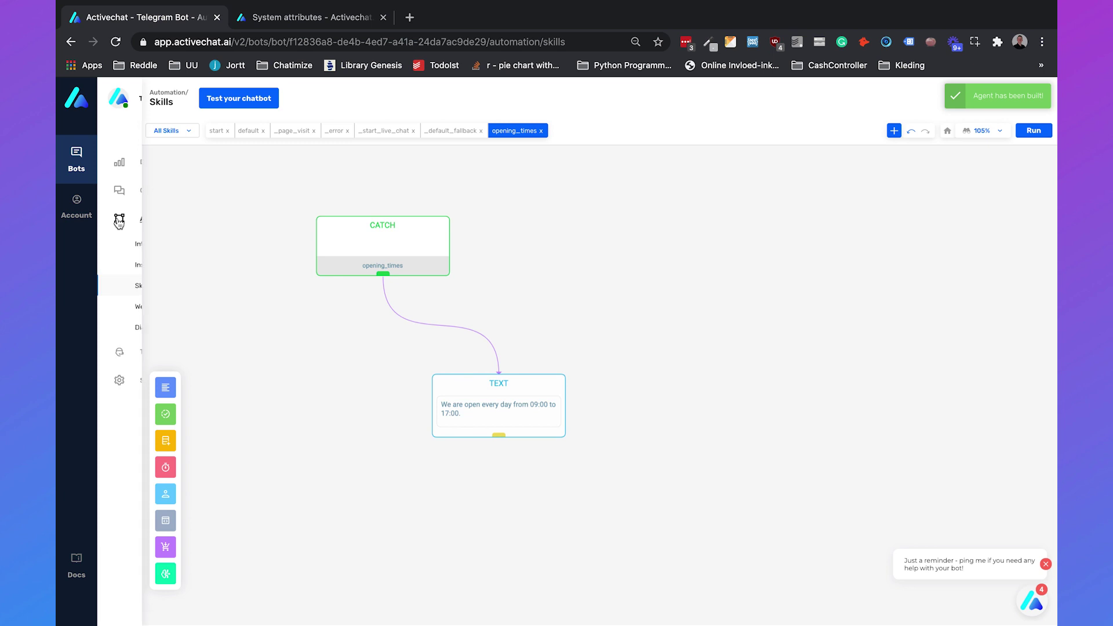
{"action": "mouse_move", "coordinate": [139, 221]}
{"action": "left_click", "coordinate": [146, 244]}
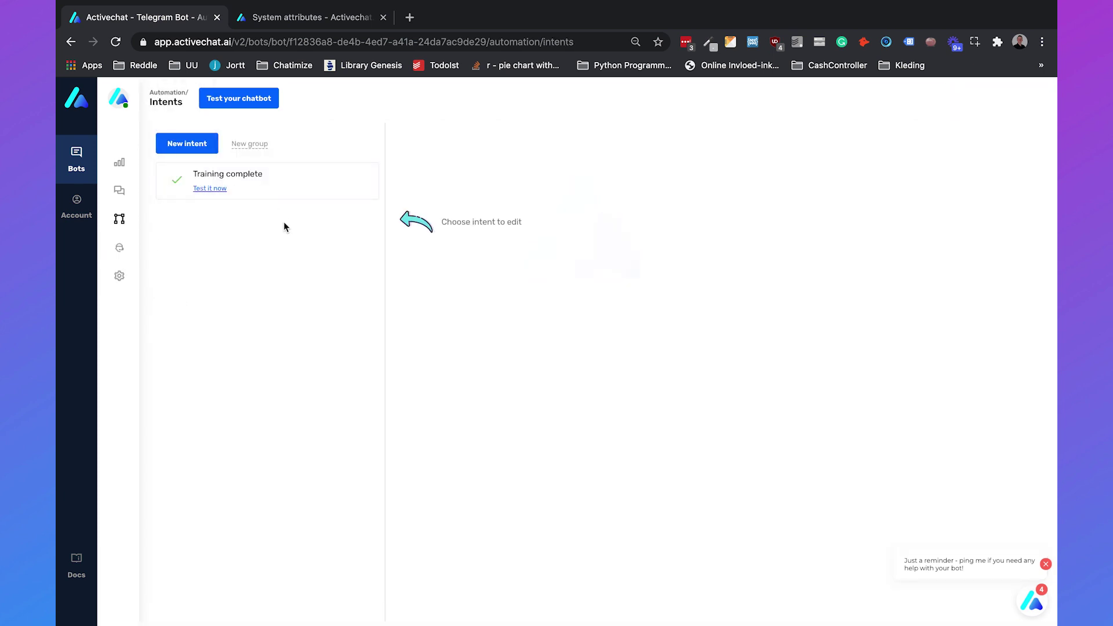
Set the Opening times intent to run the opening_times skill and save it.
{"action": "left_click", "coordinate": [223, 309]}
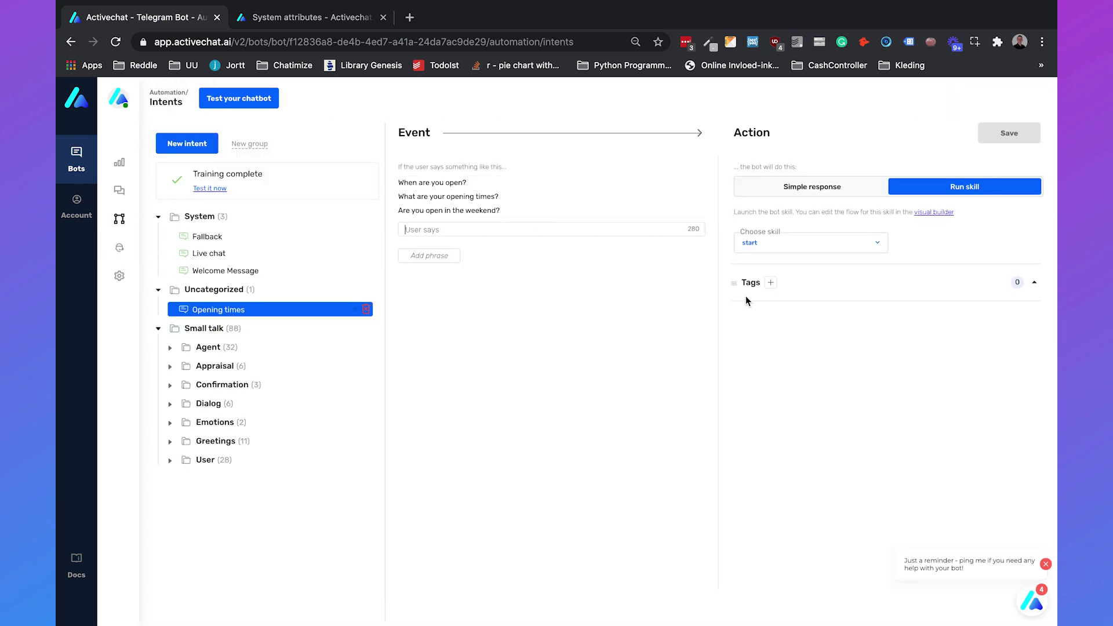
{"action": "left_click", "coordinate": [795, 245]}
{"action": "scroll", "coordinate": [803, 320], "scroll_direction": "down", "scroll_amount": 2}
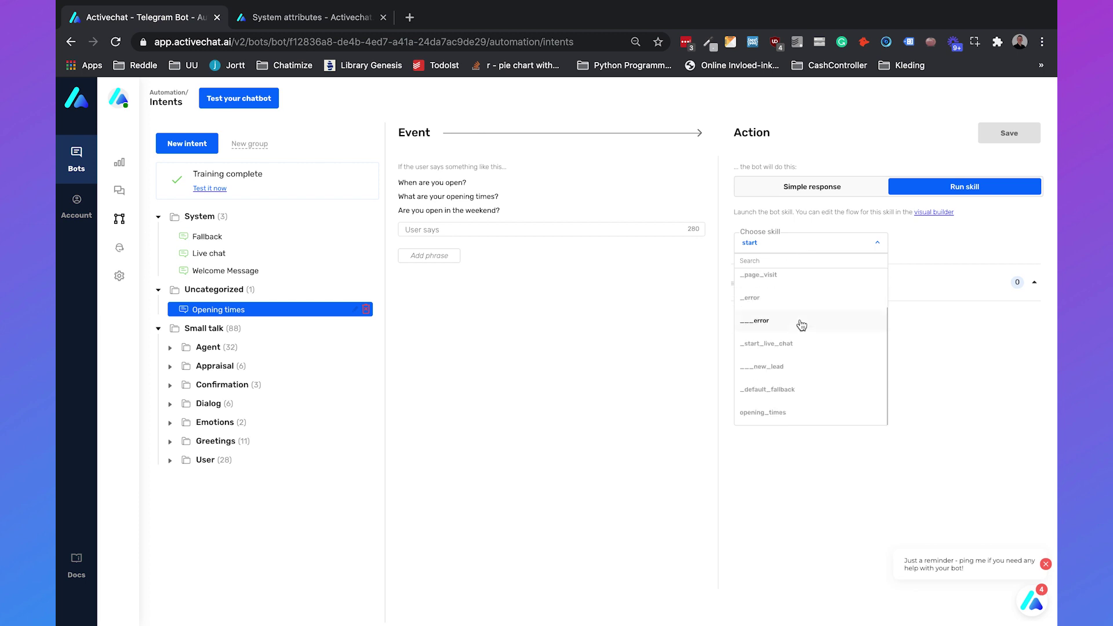
{"action": "left_click", "coordinate": [773, 413]}
{"action": "left_click", "coordinate": [998, 143]}
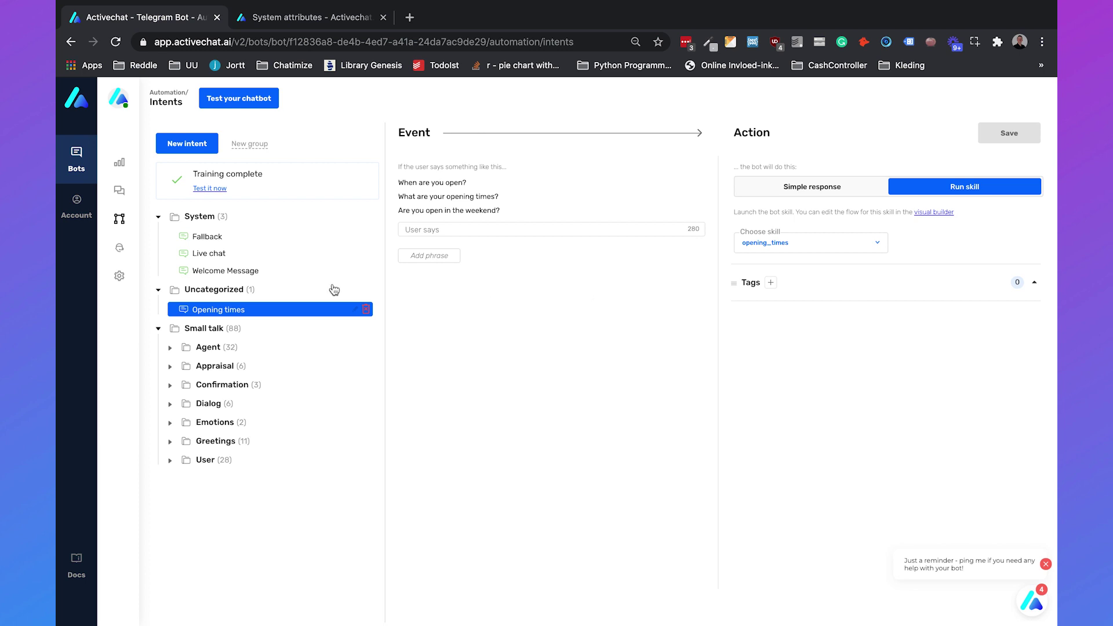
Open the Telegram channel settings under Settings > Channels, select the API Token field, then switch to Telegram.
{"action": "mouse_move", "coordinate": [124, 281]}
{"action": "left_click", "coordinate": [161, 376]}
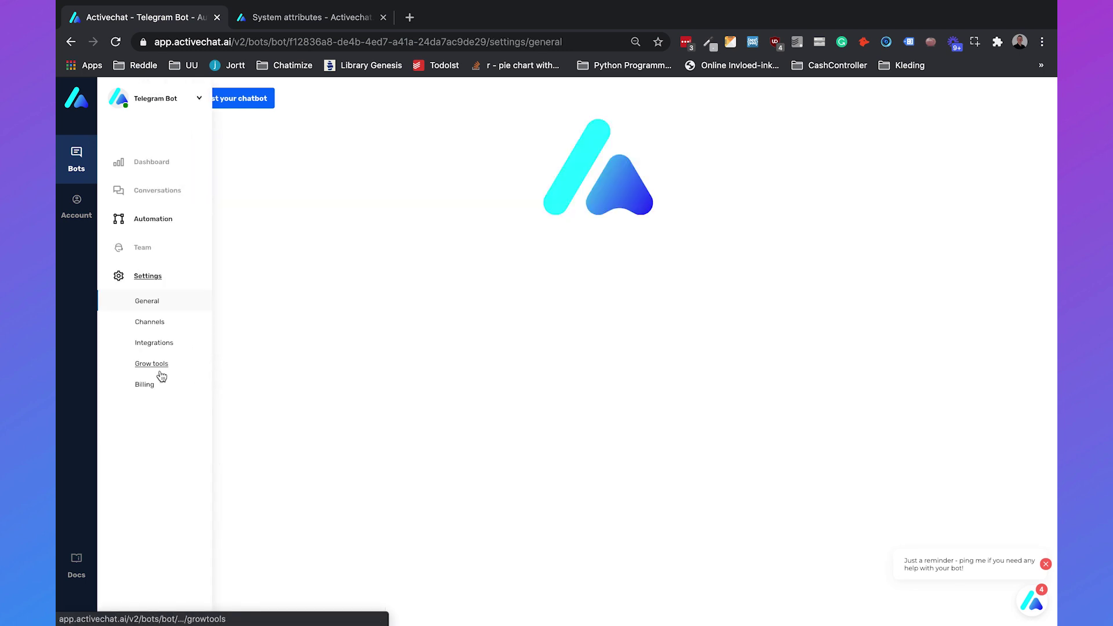
{"action": "left_click", "coordinate": [159, 328]}
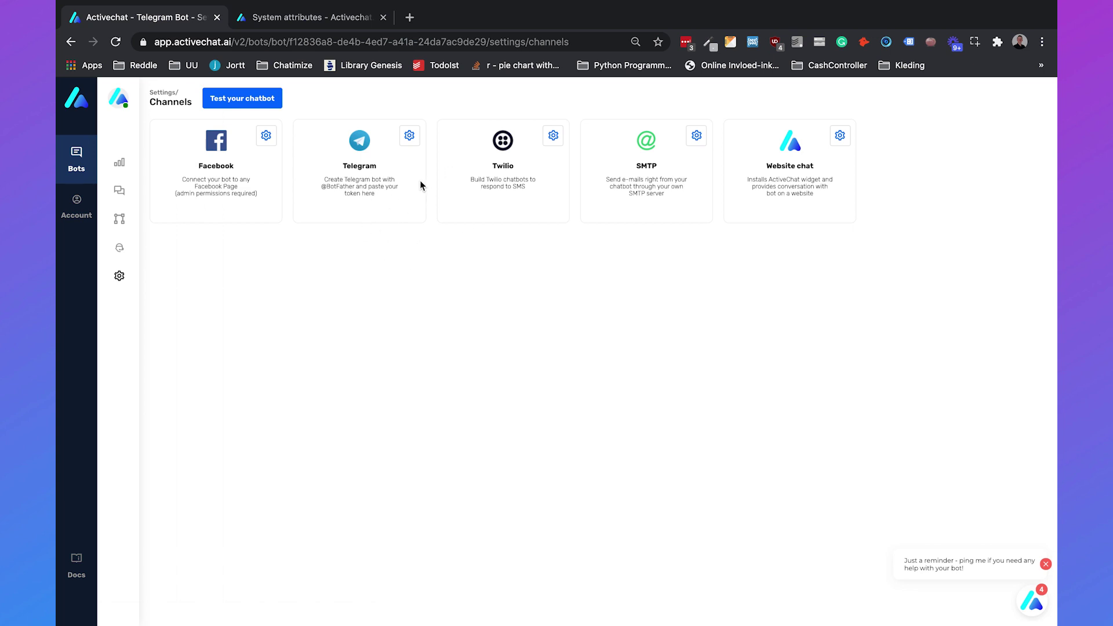
{"action": "left_click", "coordinate": [409, 135]}
{"action": "left_click", "coordinate": [929, 131]}
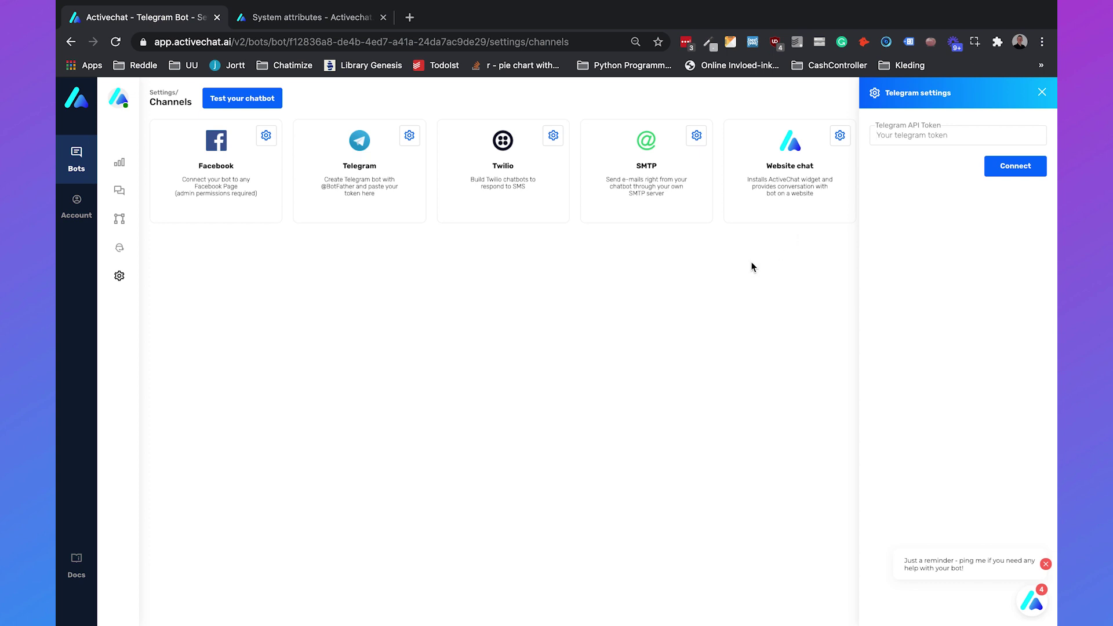
{"action": "key", "text": "super+Tab"}
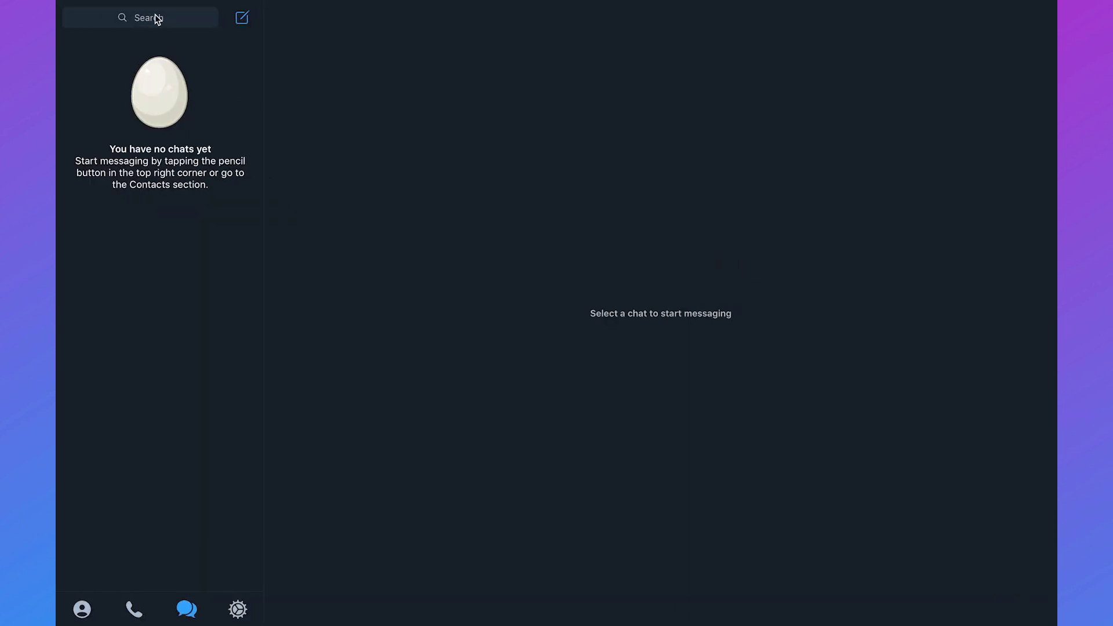
Find BotFather in Telegram and start a conversation with it.
{"action": "left_click", "coordinate": [155, 15]}
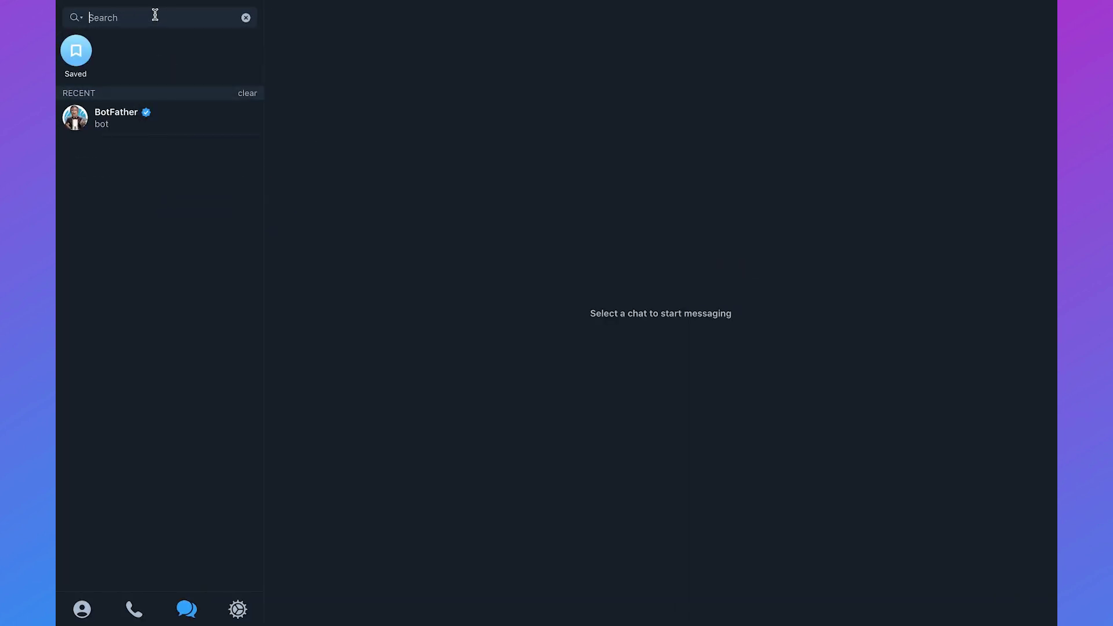
{"action": "left_click", "coordinate": [108, 119]}
{"action": "left_click", "coordinate": [152, 17]}
{"action": "type", "text": "botba"}
{"action": "key", "text": "BackSpace"}
{"action": "key", "text": "BackSpace"}
{"action": "type", "text": "father"}
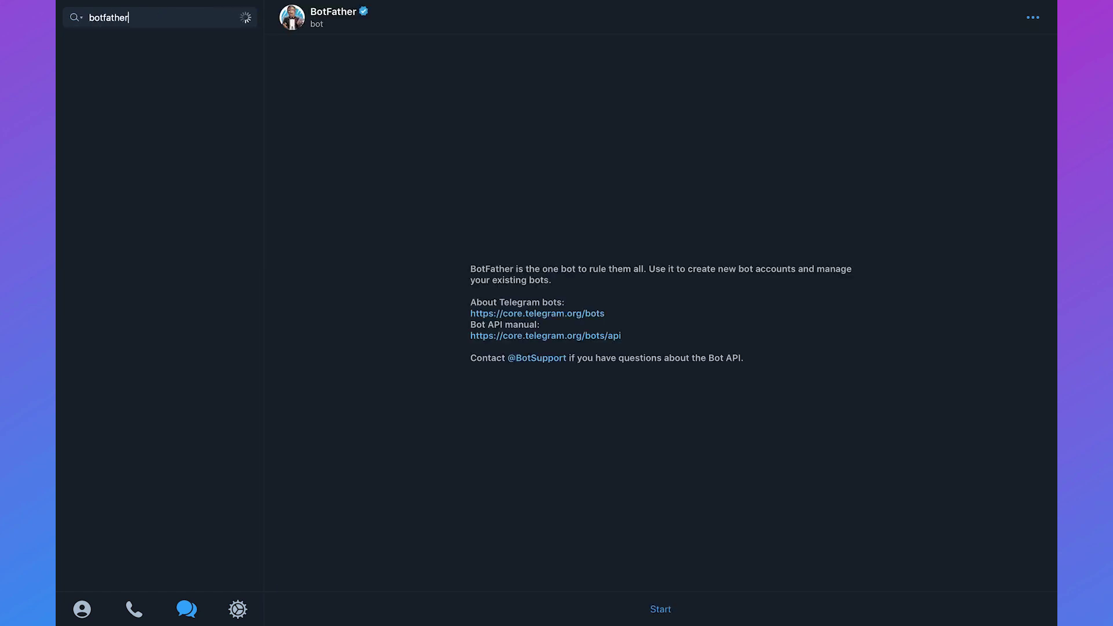
{"action": "left_click", "coordinate": [170, 62]}
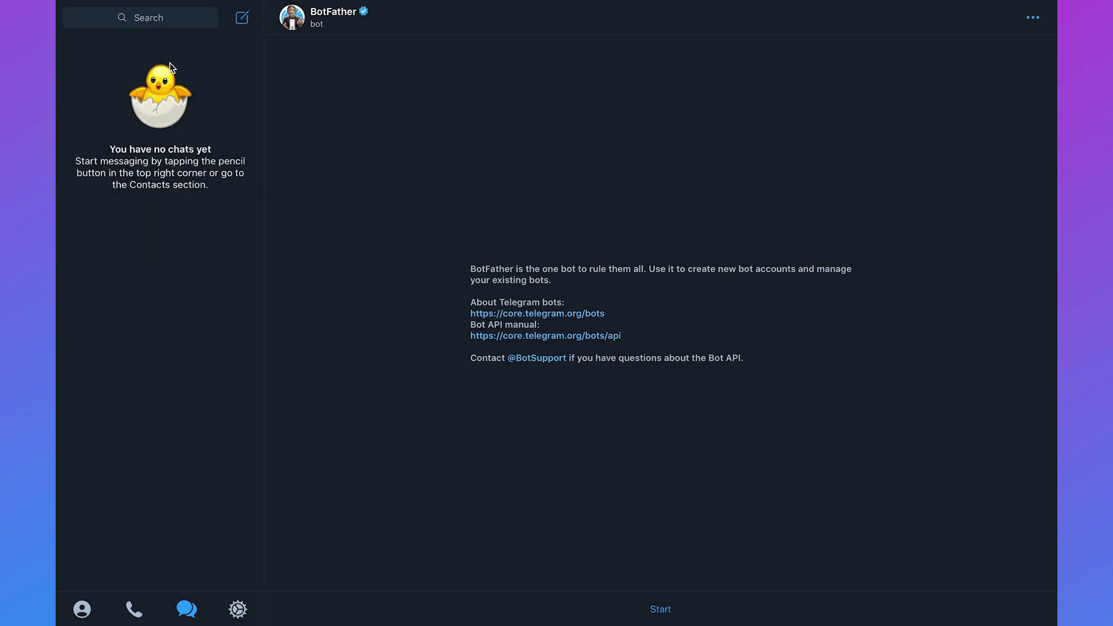
{"action": "left_click", "coordinate": [668, 611]}
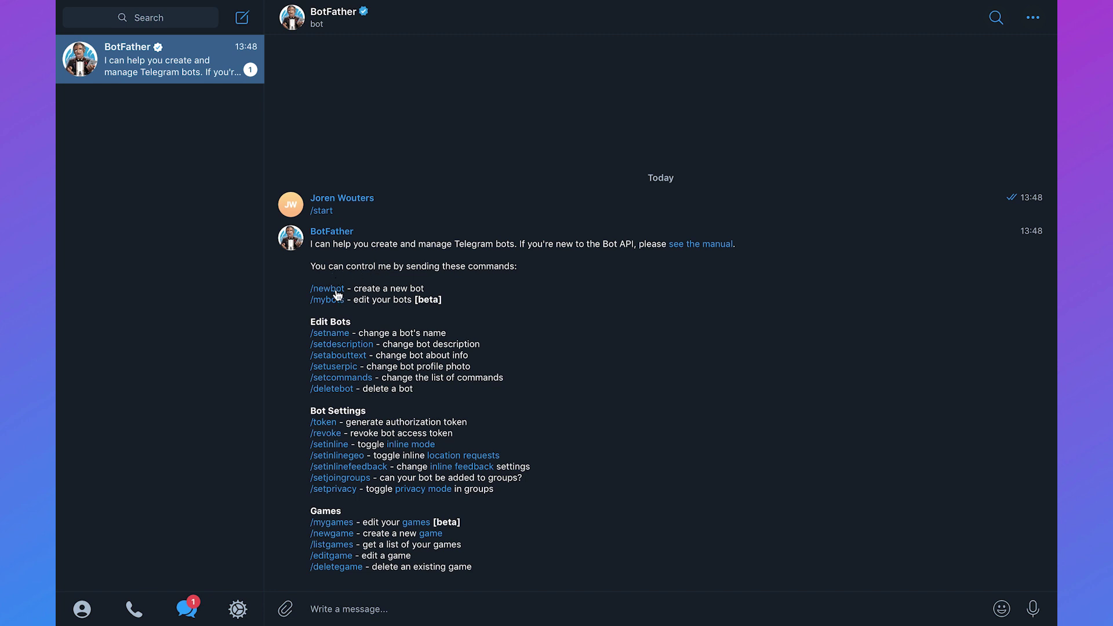
Create a bot with /newbot named Chatimize-Test, username ChatimizeTestBot.
{"action": "left_click", "coordinate": [370, 614]}
{"action": "type", "text": "/newbot"}
{"action": "key", "text": "Return"}
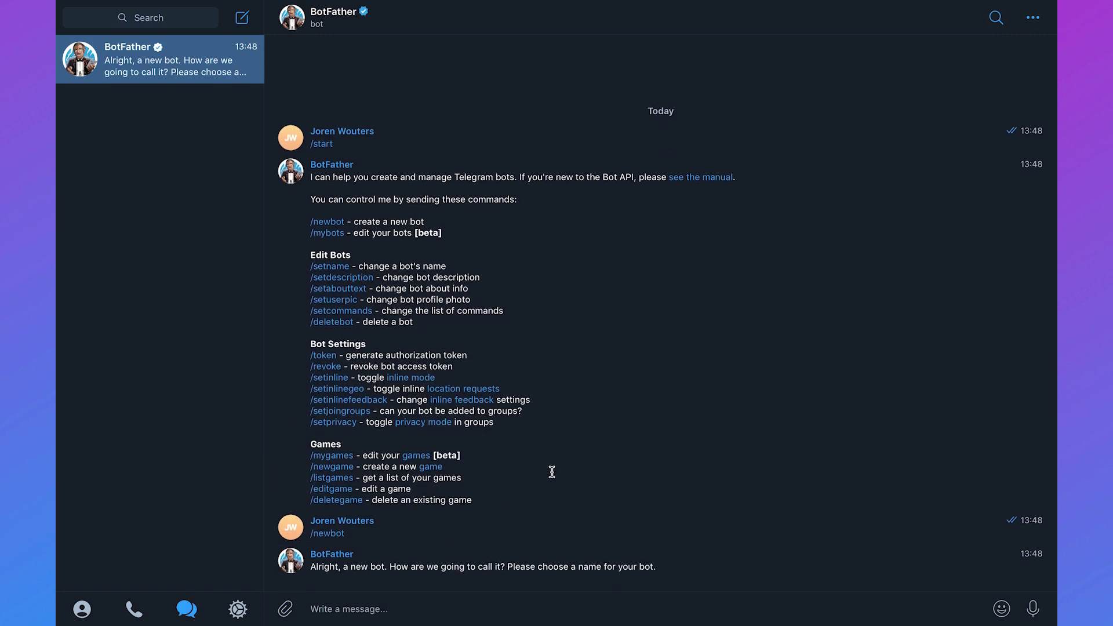
{"action": "type", "text": "Chatimize-Test"}
{"action": "key", "text": "Return"}
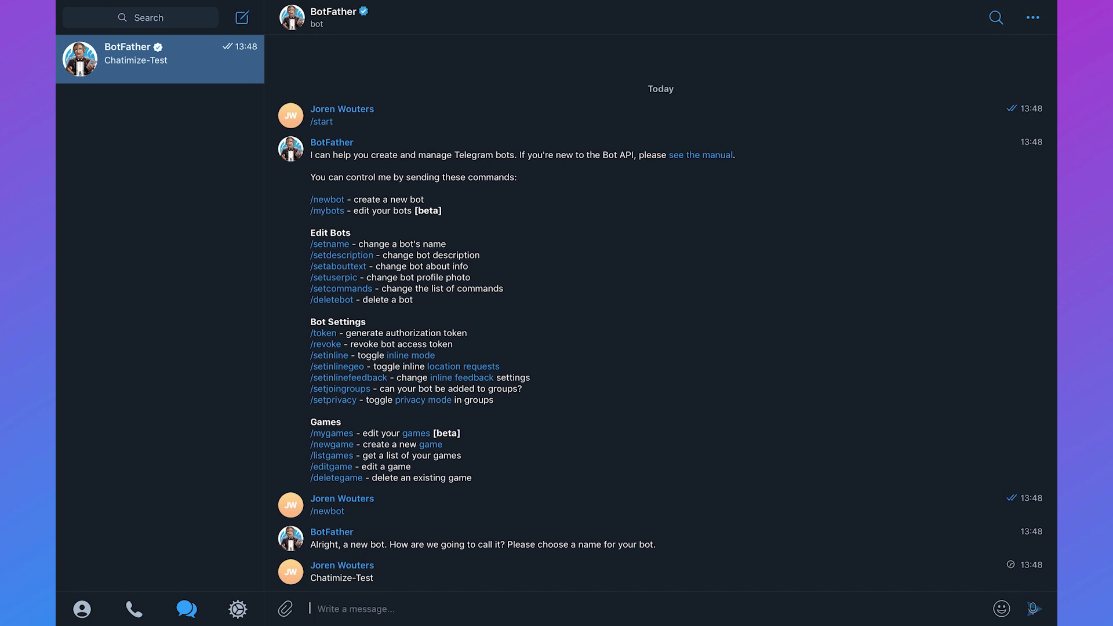
{"action": "type", "text": "ChatimizeTestBot"}
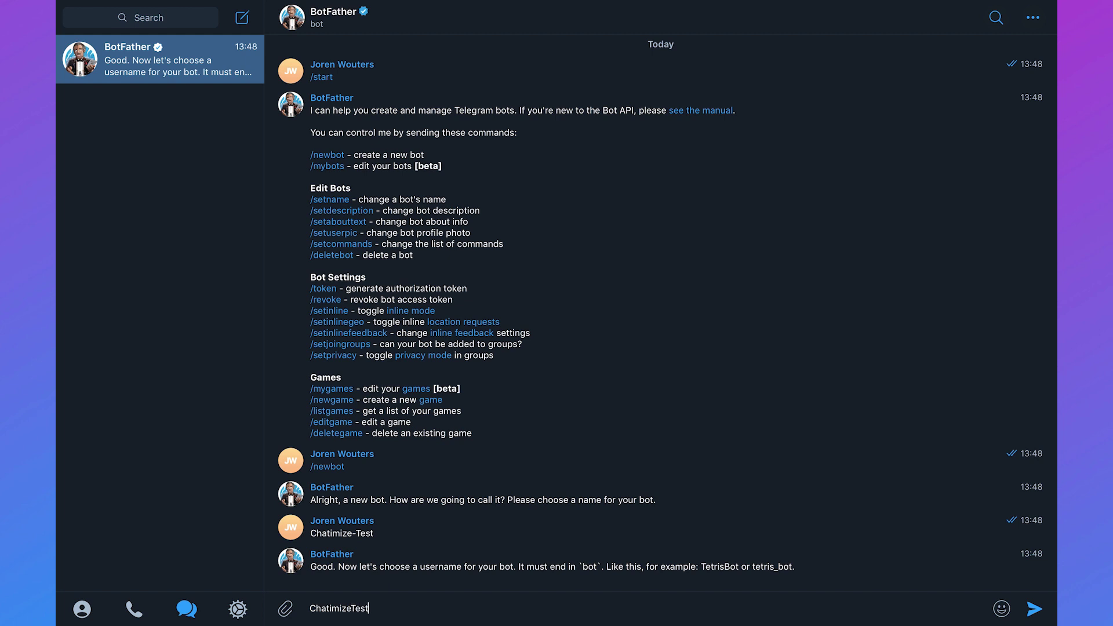
{"action": "key", "text": "Return"}
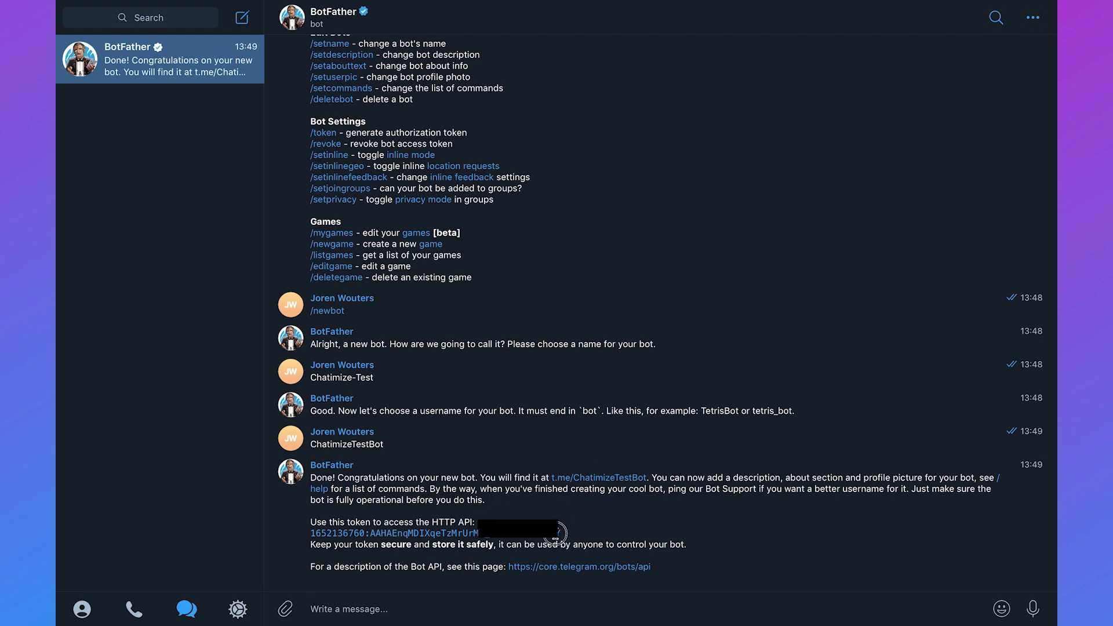
Copy the bot's API token into Activechat's Telegram channel and connect it.
{"action": "left_click_drag", "start_coordinate": [563, 533], "coordinate": [315, 534]}
{"action": "key", "text": "ctrl+Left"}
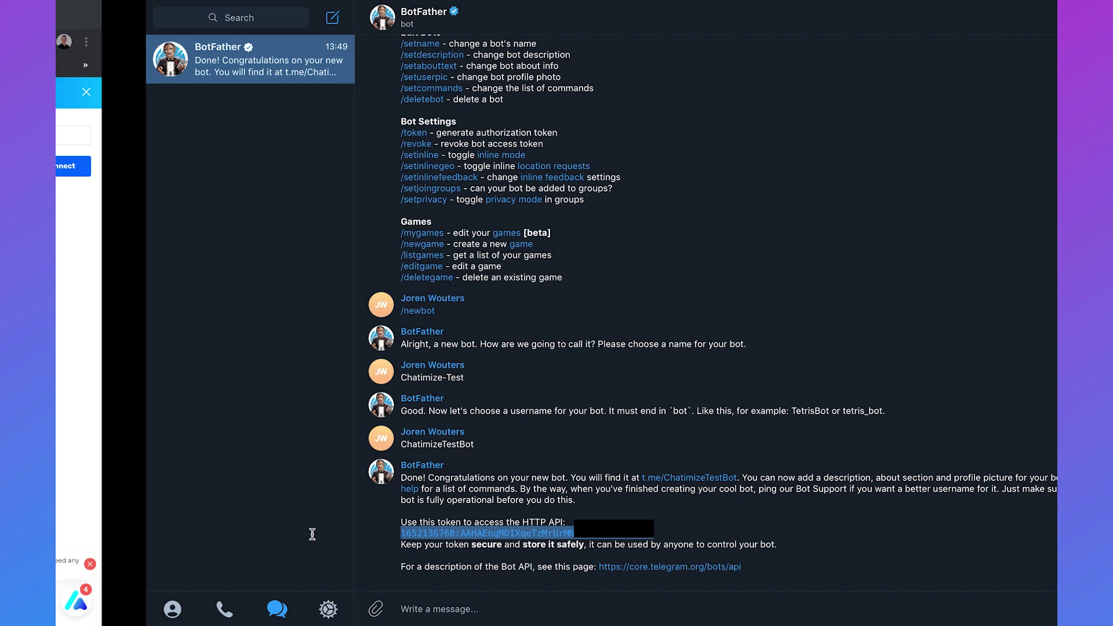
{"action": "key", "text": "super+v"}
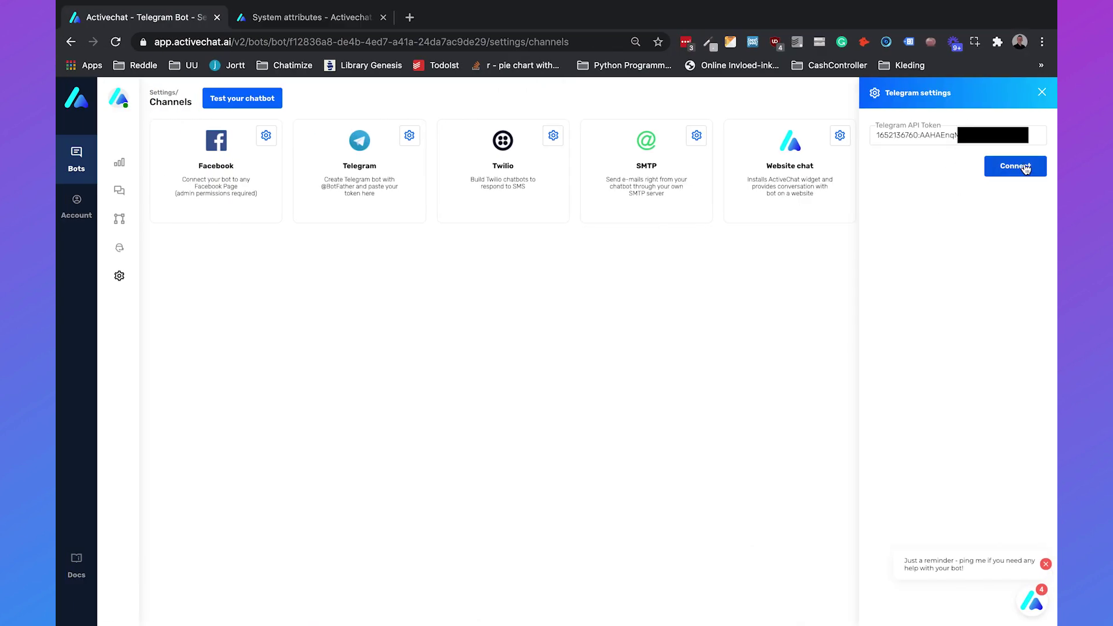
{"action": "left_click", "coordinate": [1025, 167]}
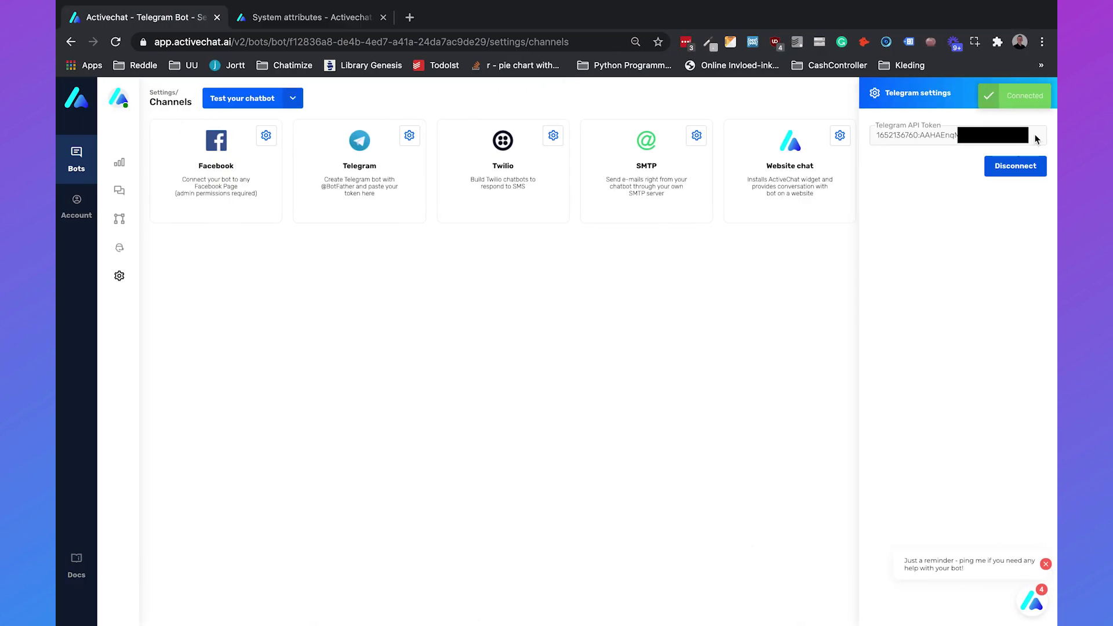
{"action": "key", "text": "ctrl+Right"}
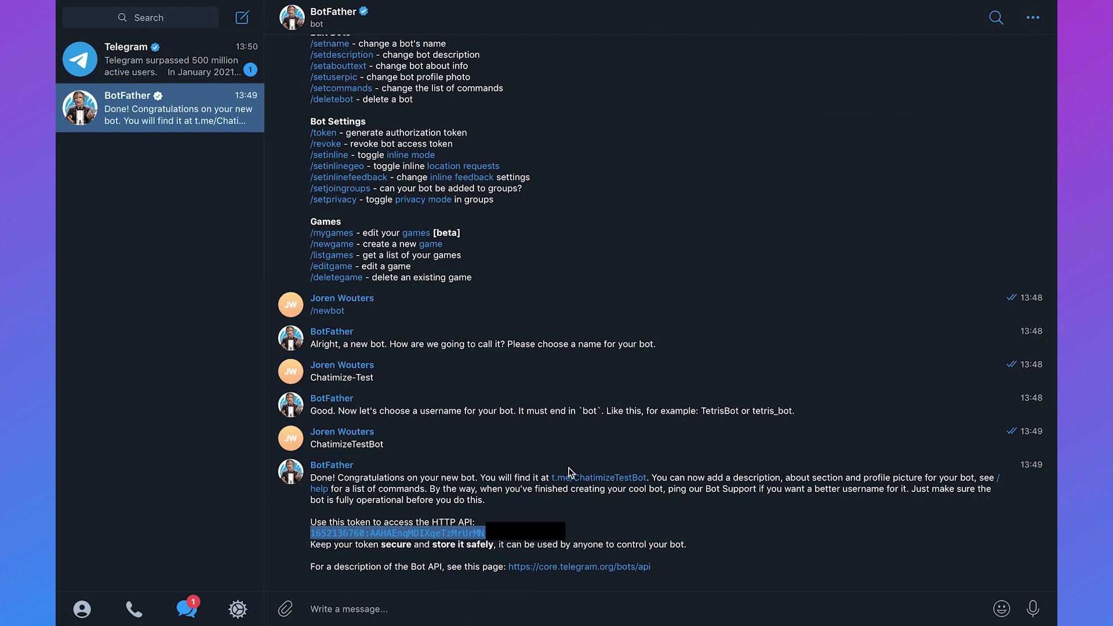
Start a chat with ChatimizeTestBot and try both Sales and Customer service welcome choices.
{"action": "left_click", "coordinate": [628, 477]}
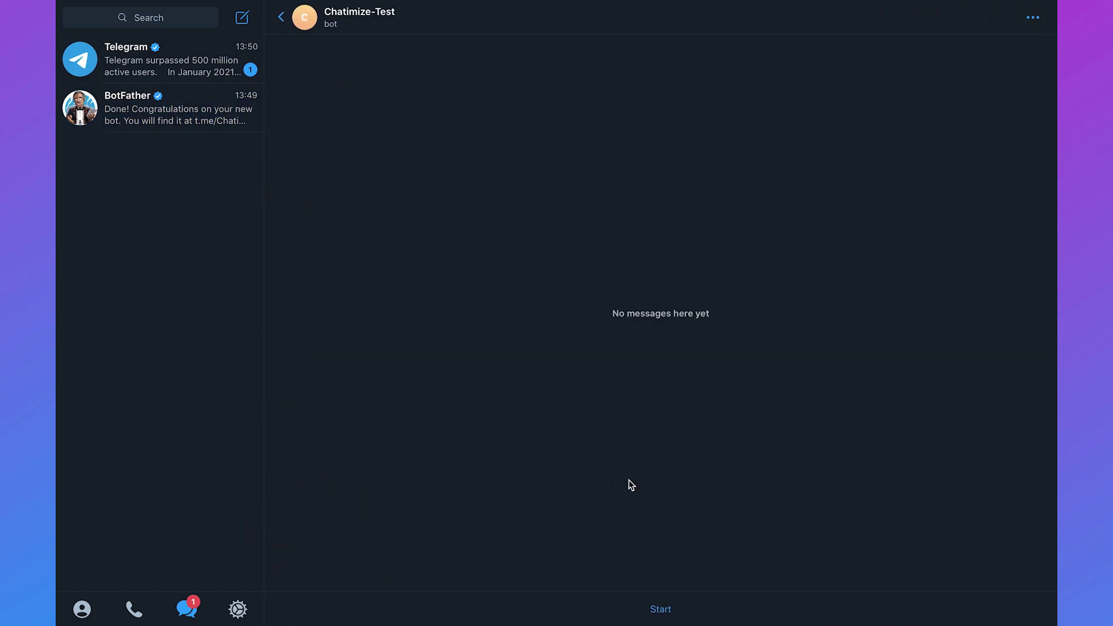
{"action": "left_click", "coordinate": [661, 608]}
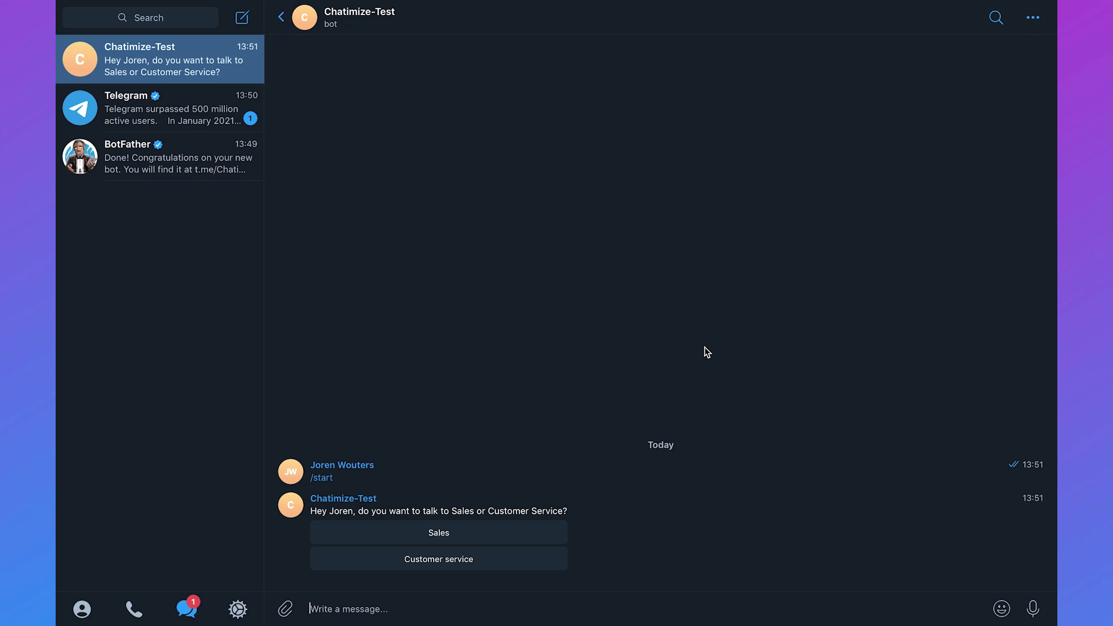
{"action": "left_click", "coordinate": [450, 532]}
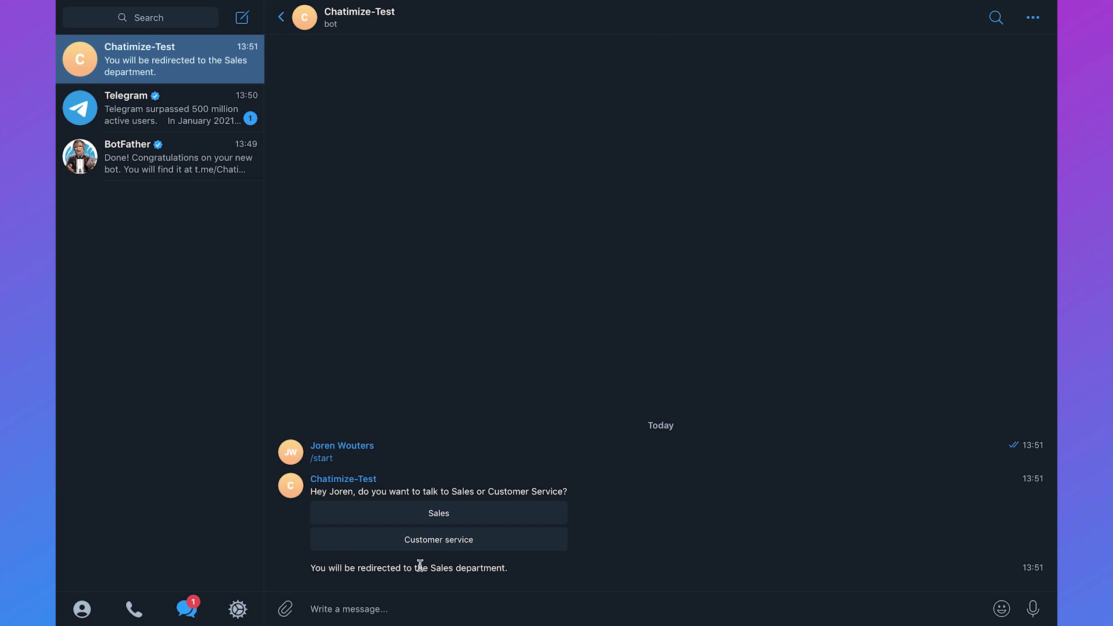
{"action": "left_click", "coordinate": [426, 541]}
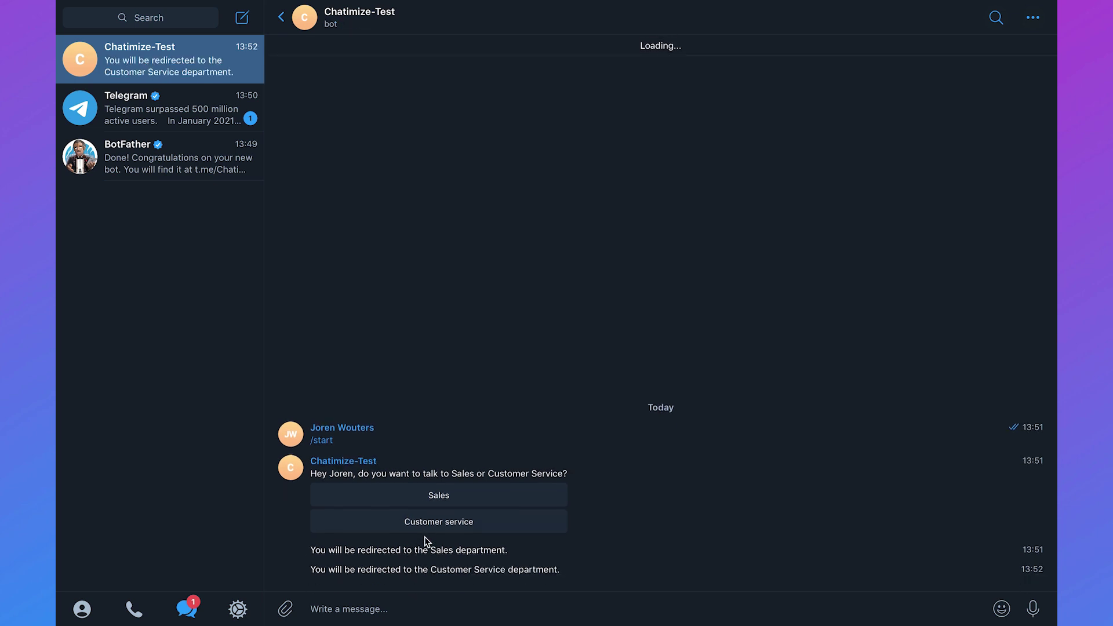
Ask the bot "when are you open?".
{"action": "left_click", "coordinate": [398, 611]}
{"action": "type", "text": "when are you open?"}
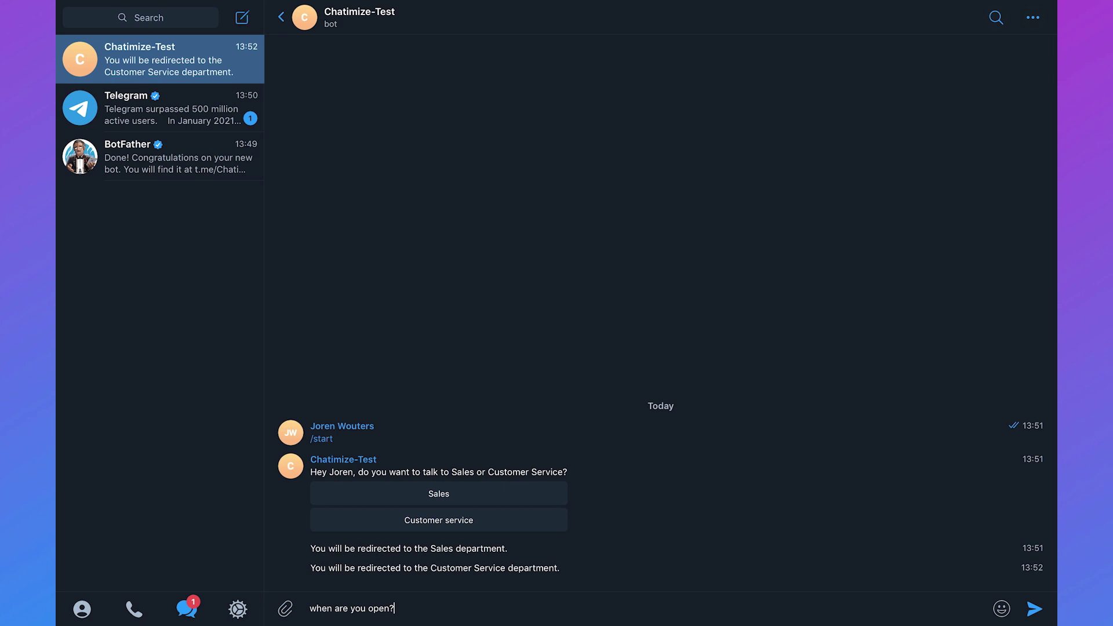
{"action": "key", "text": "Return"}
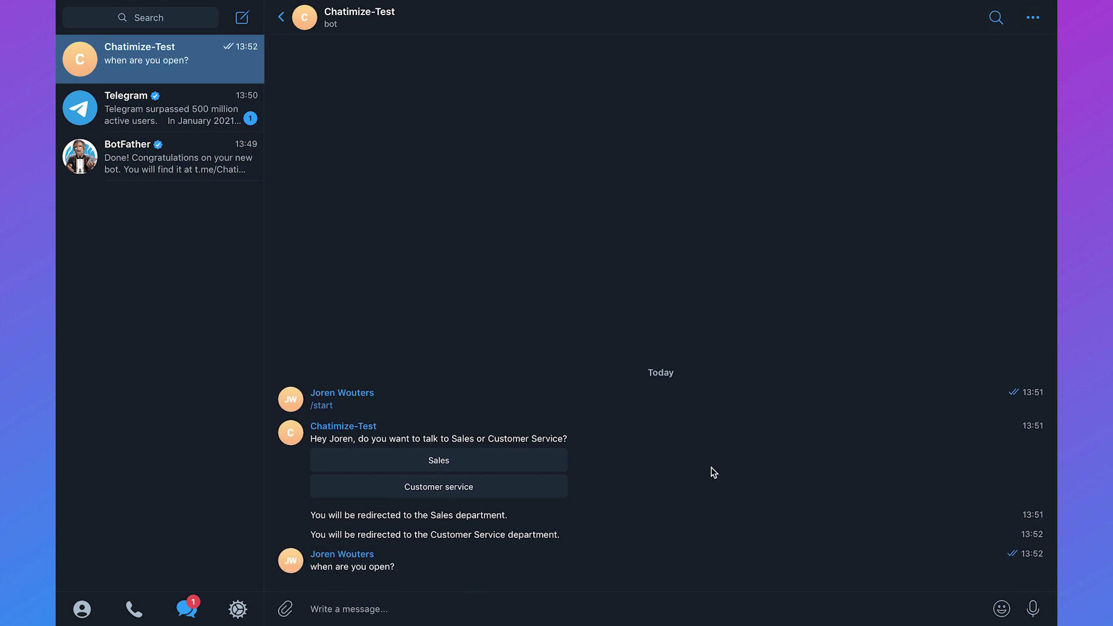